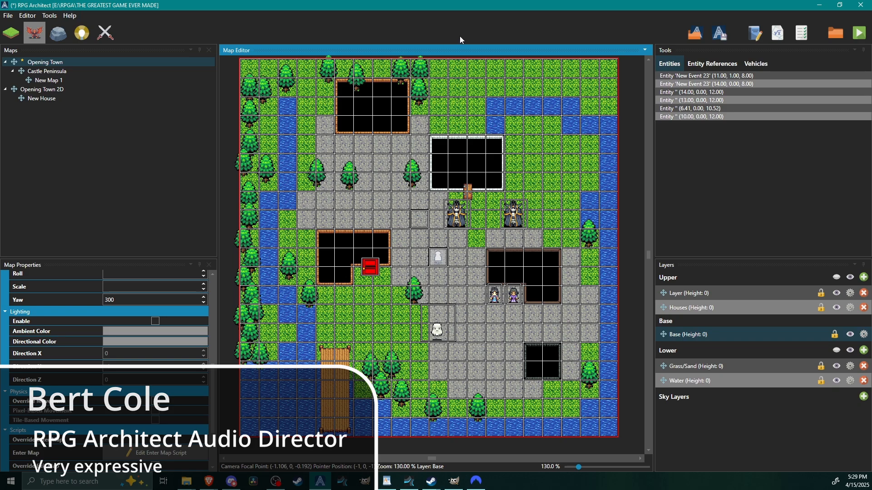
Open the database's portrait expressions and resize the list to 3 entries.
{"action": "left_click", "coordinate": [45, 16]}
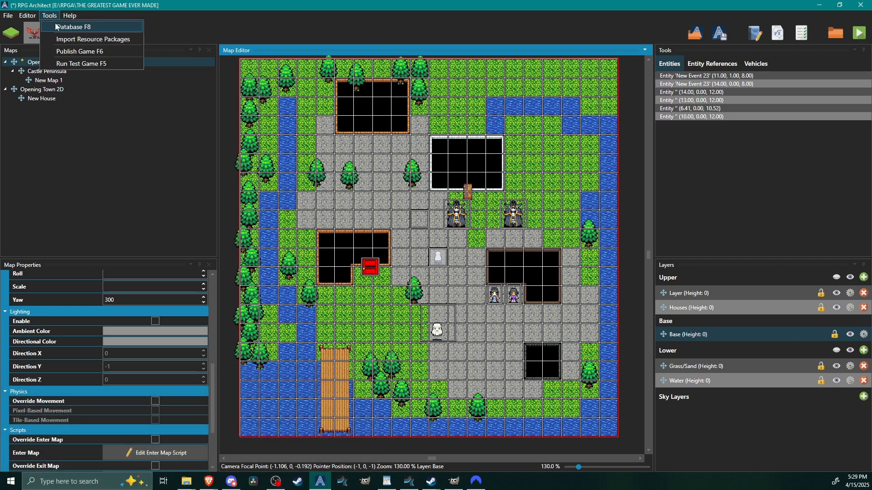
{"action": "left_click", "coordinate": [57, 24]}
{"action": "left_click", "coordinate": [687, 75]}
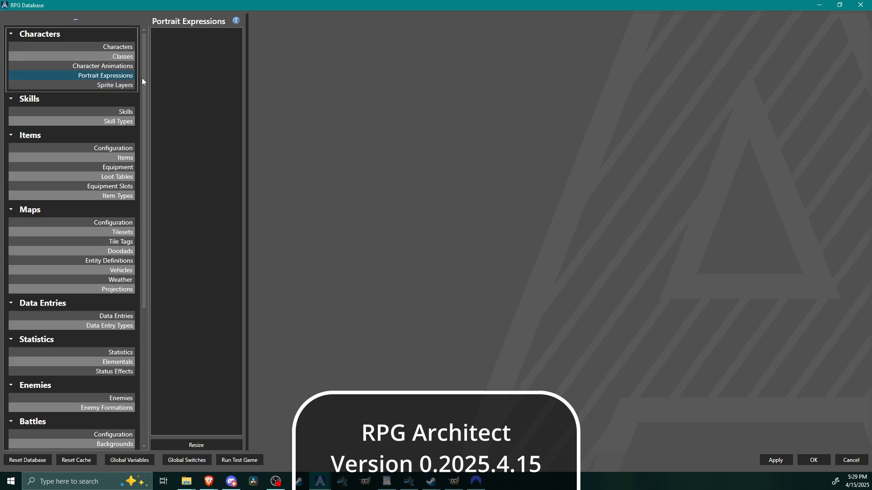
{"action": "left_click", "coordinate": [197, 446]}
{"action": "type", "text": "3"}
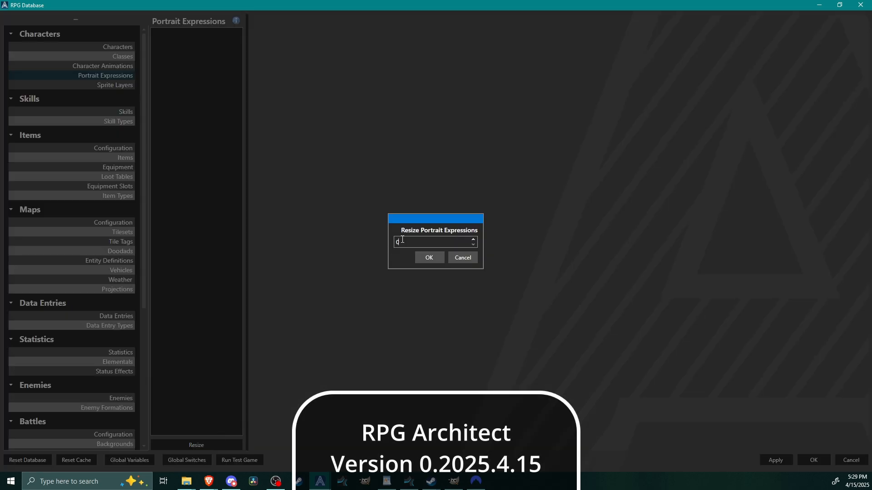
{"action": "left_click", "coordinate": [434, 256]}
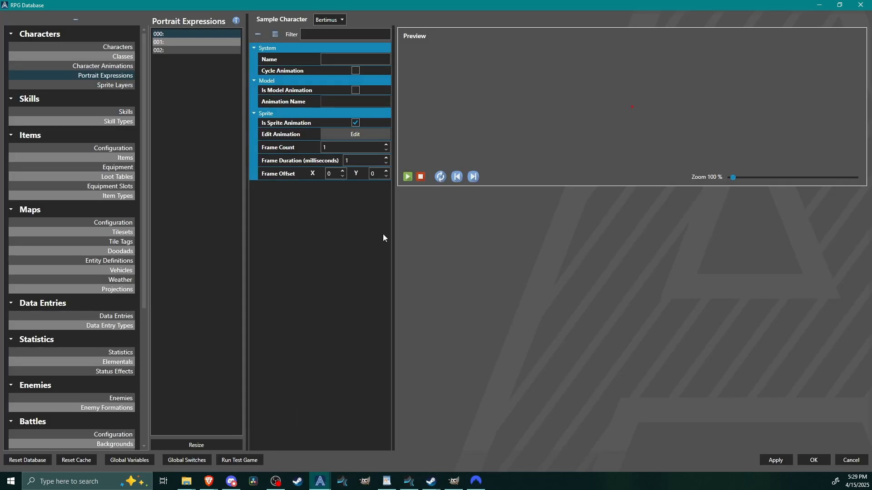
Examine the first expression's portrait preview, the available sample characters and the portrait assigned to Bertimus.
{"action": "middle_click_drag", "start_coordinate": [557, 132], "coordinate": [556, 166]}
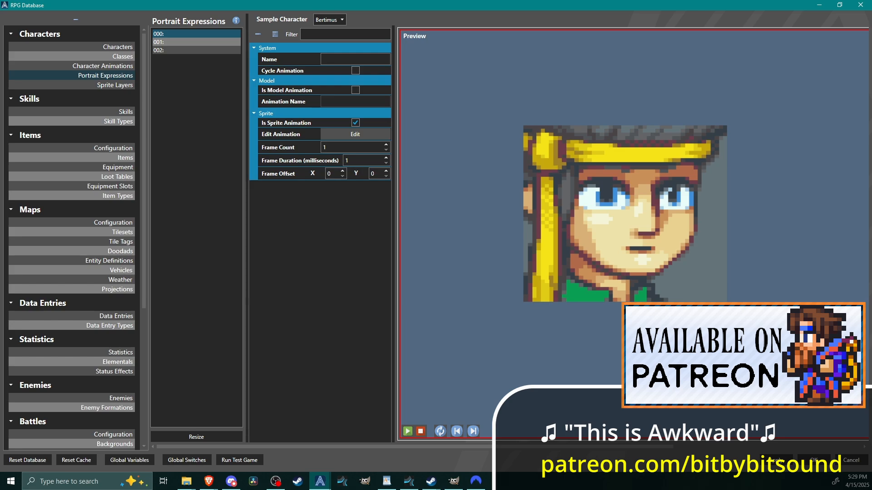
{"action": "scroll", "coordinate": [617, 314], "scroll_direction": "down", "scroll_amount": 2}
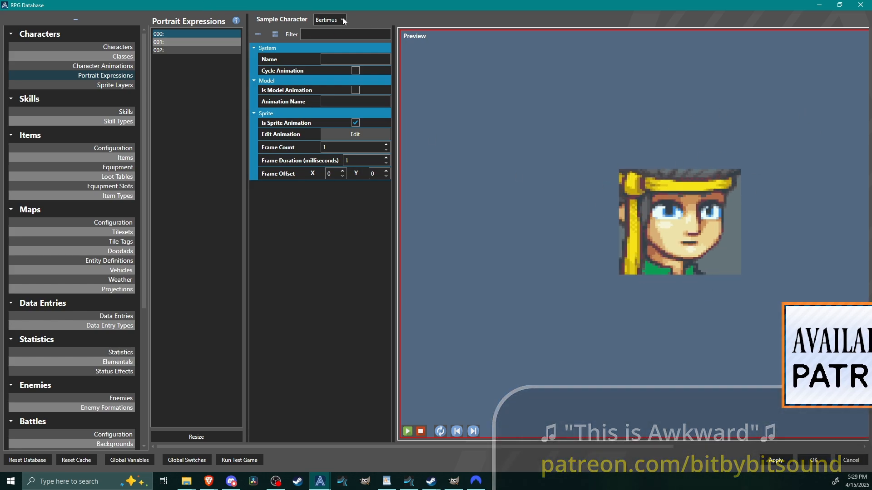
{"action": "left_click", "coordinate": [335, 21]}
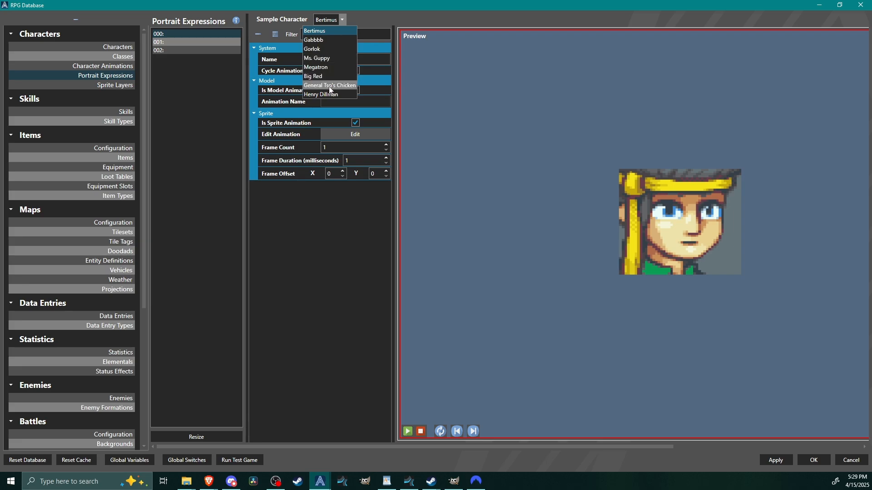
{"action": "left_click", "coordinate": [118, 47]}
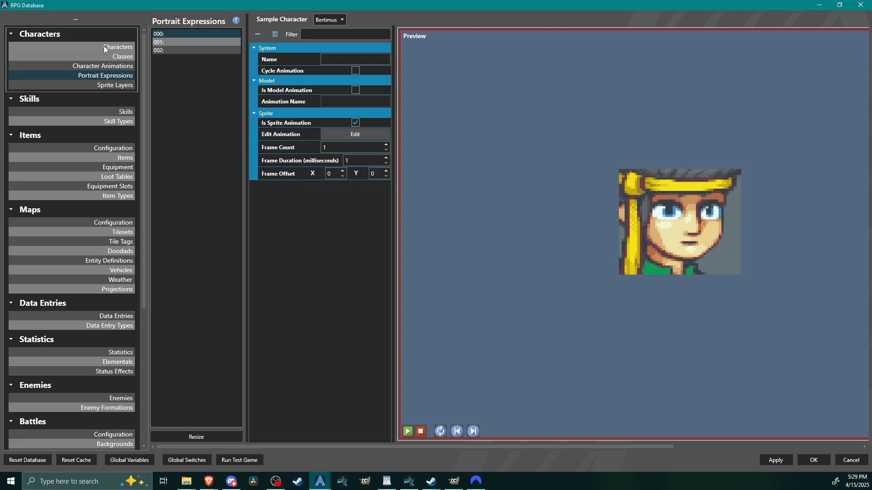
{"action": "left_click", "coordinate": [105, 50]}
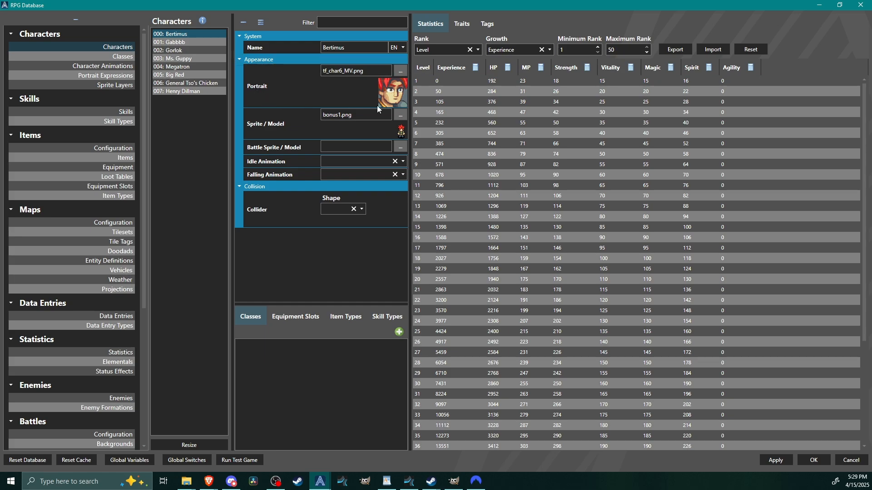
{"action": "left_click", "coordinate": [105, 75]}
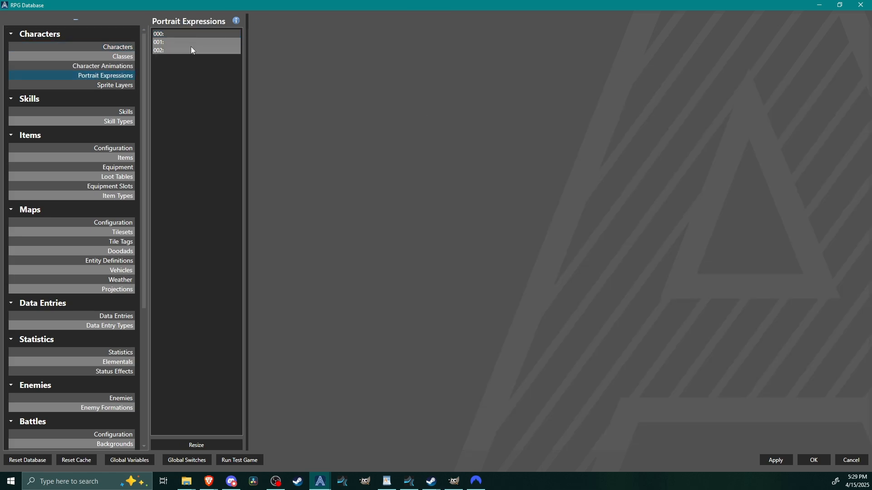
{"action": "left_click", "coordinate": [191, 33]}
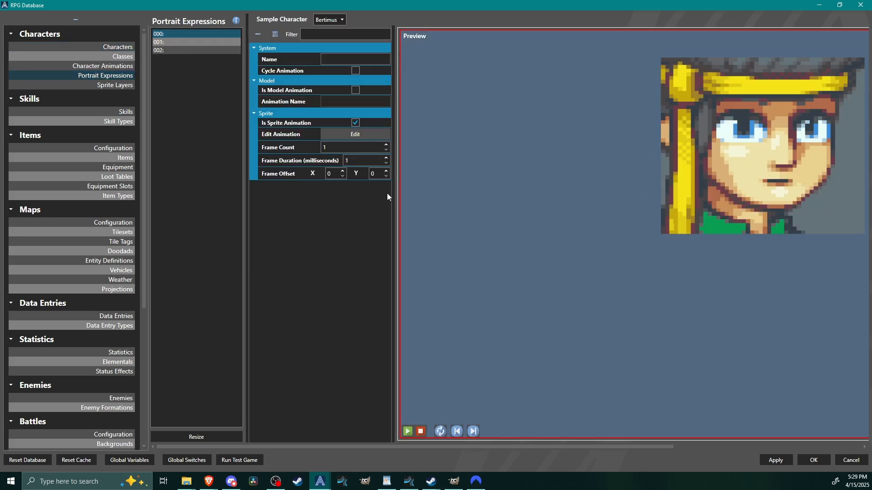
Examine the tf_char6_MV.png portrait sheet used for the first expression's animation frames.
{"action": "left_click", "coordinate": [348, 133]}
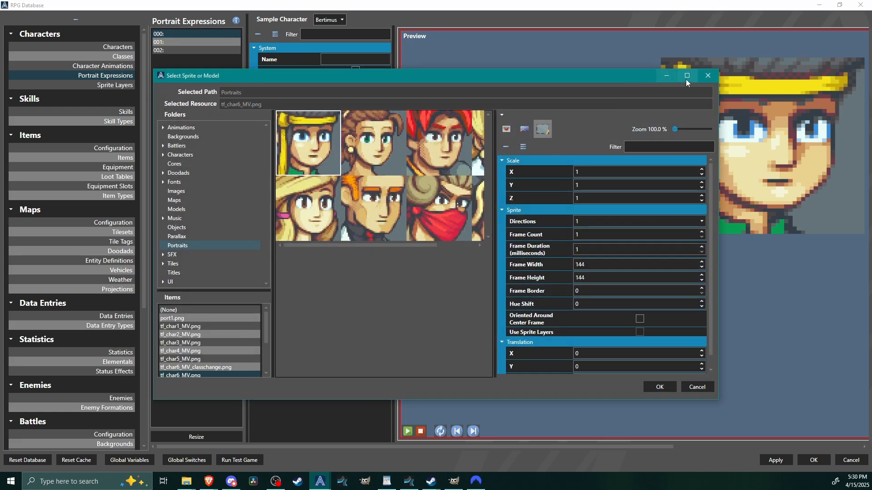
{"action": "left_click", "coordinate": [686, 77]}
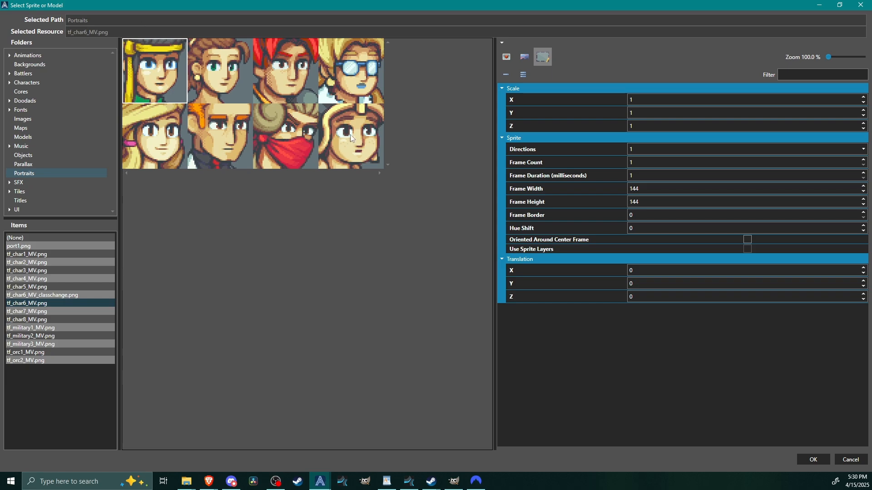
{"action": "left_click", "coordinate": [809, 463]}
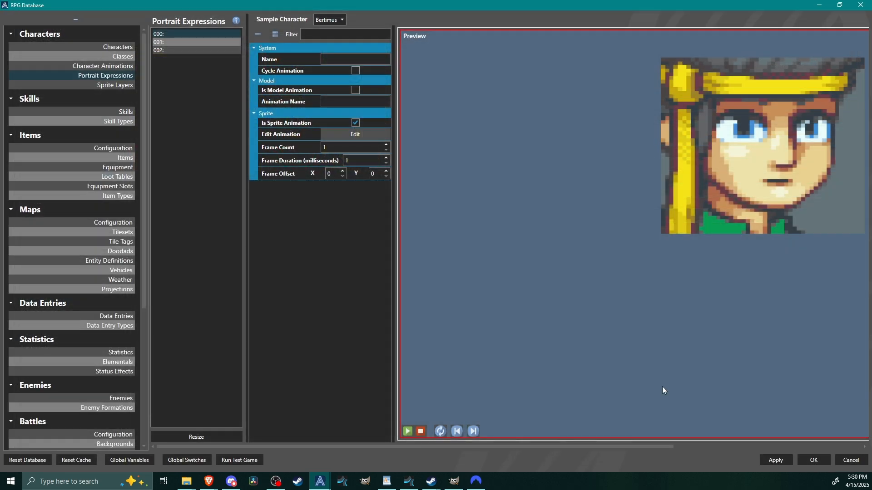
Set Bertimus's portrait to the first smiling face in port1.png.
{"action": "left_click", "coordinate": [111, 49]}
{"action": "left_click", "coordinate": [189, 35]}
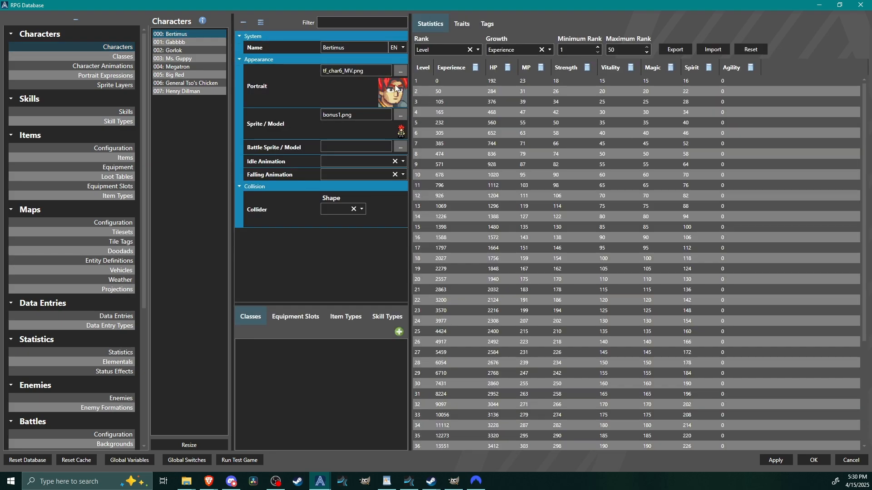
{"action": "left_click", "coordinate": [402, 71]}
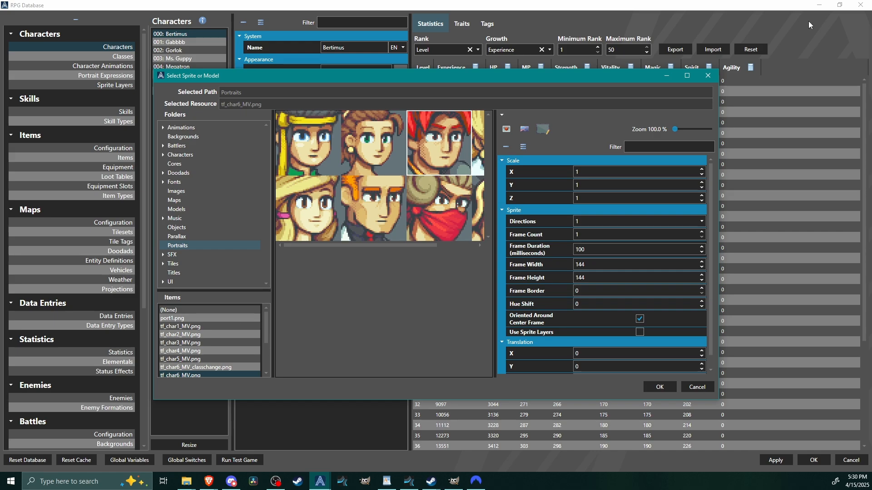
{"action": "left_click", "coordinate": [687, 75]}
{"action": "left_click", "coordinate": [37, 248]}
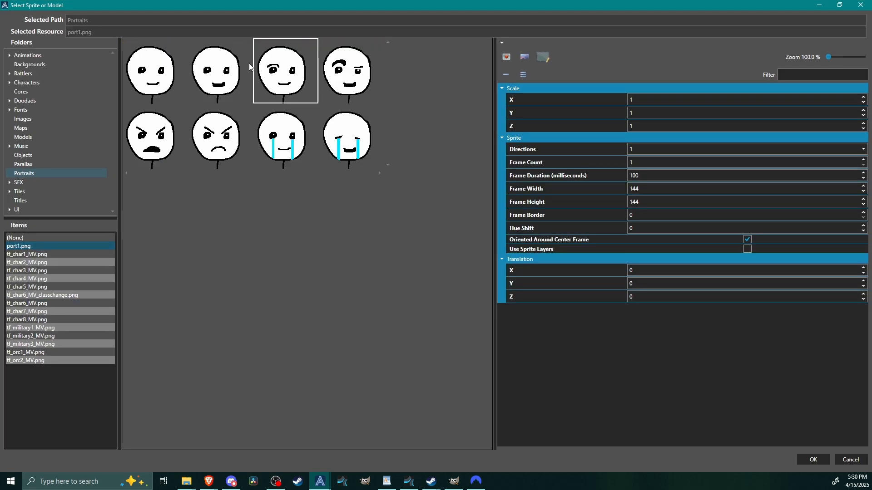
{"action": "left_click", "coordinate": [142, 77]}
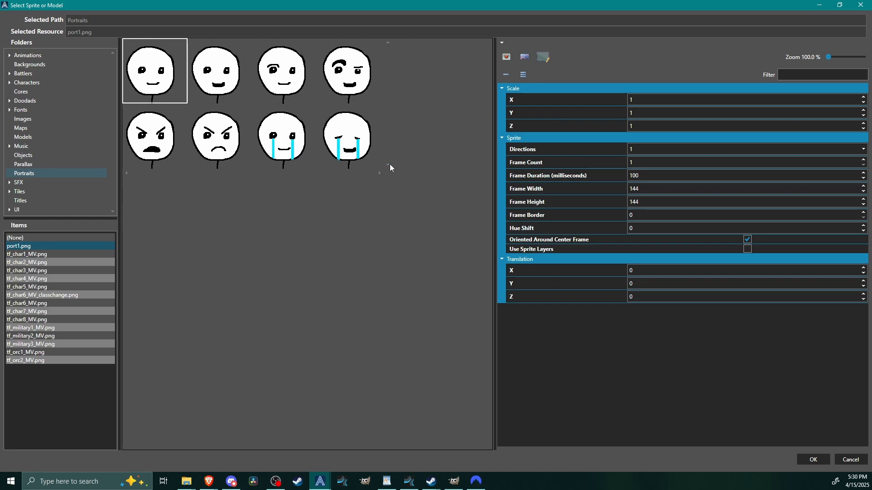
{"action": "left_click", "coordinate": [802, 460]}
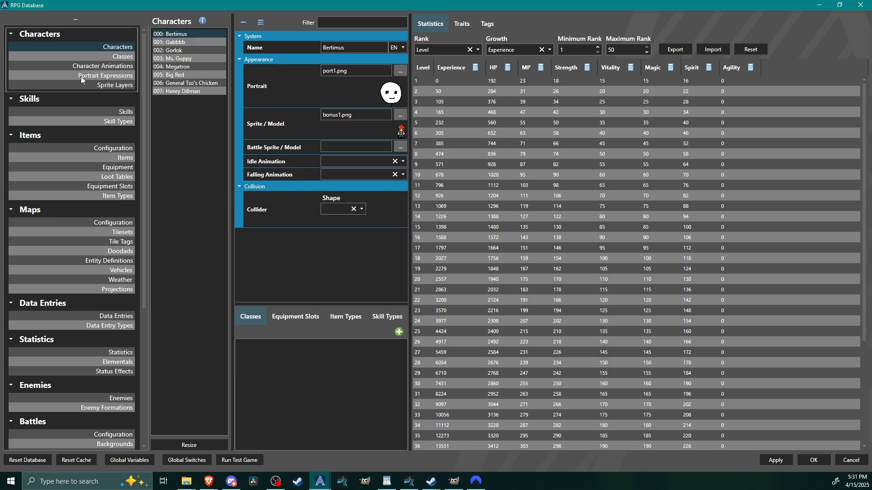
Check Bertimus's new portrait in the first expression's preview and try switching the expression from sprite to model animation and back.
{"action": "left_click", "coordinate": [126, 77]}
{"action": "left_click", "coordinate": [169, 33]}
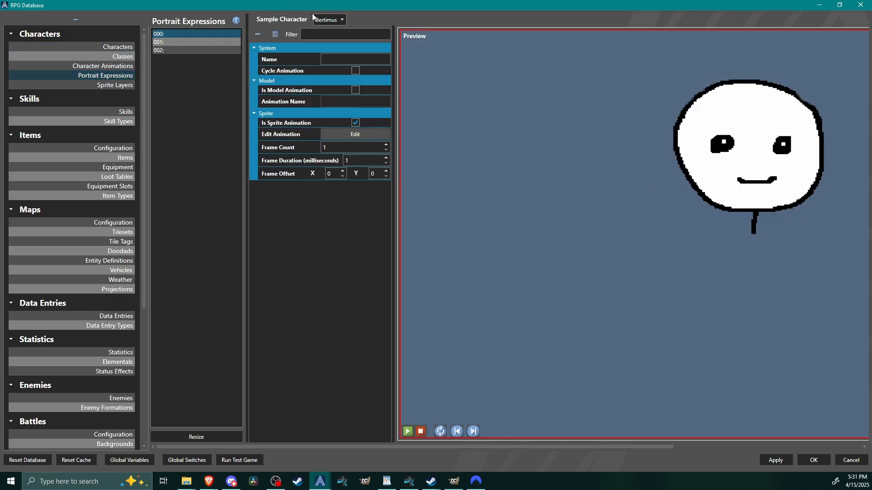
{"action": "left_click_drag", "start_coordinate": [751, 168], "coordinate": [729, 169]}
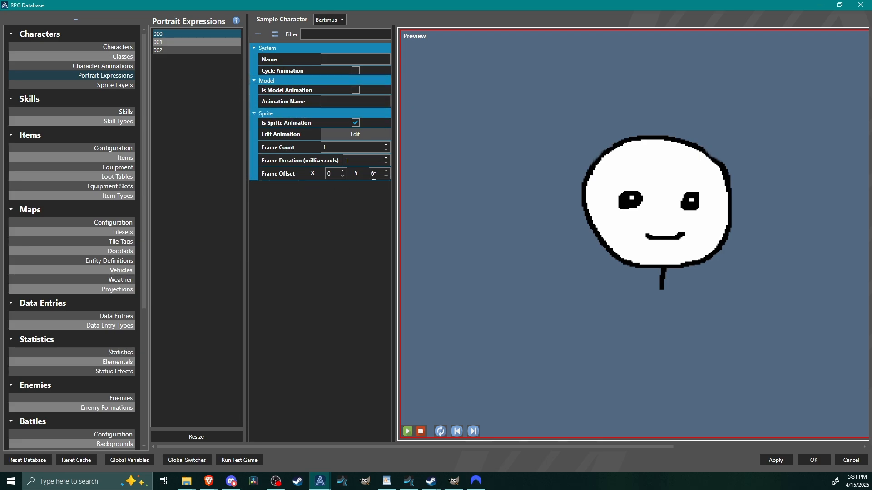
{"action": "left_click", "coordinate": [356, 89]}
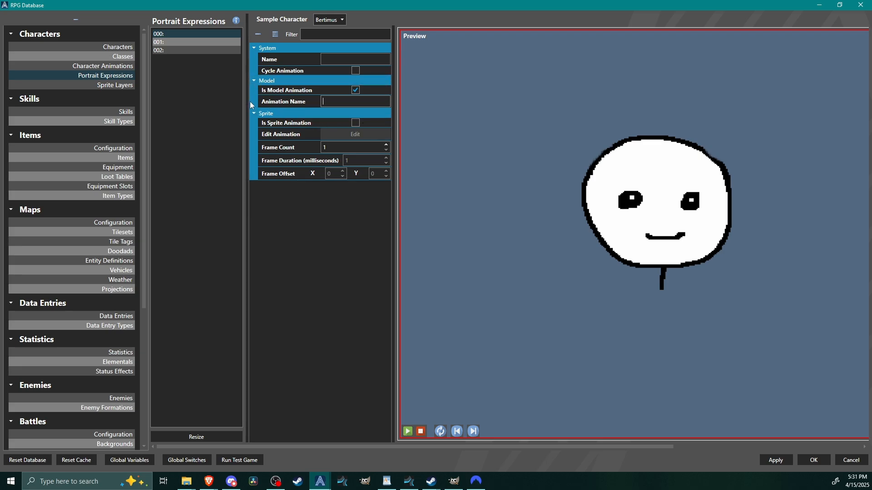
{"action": "left_click", "coordinate": [356, 123]}
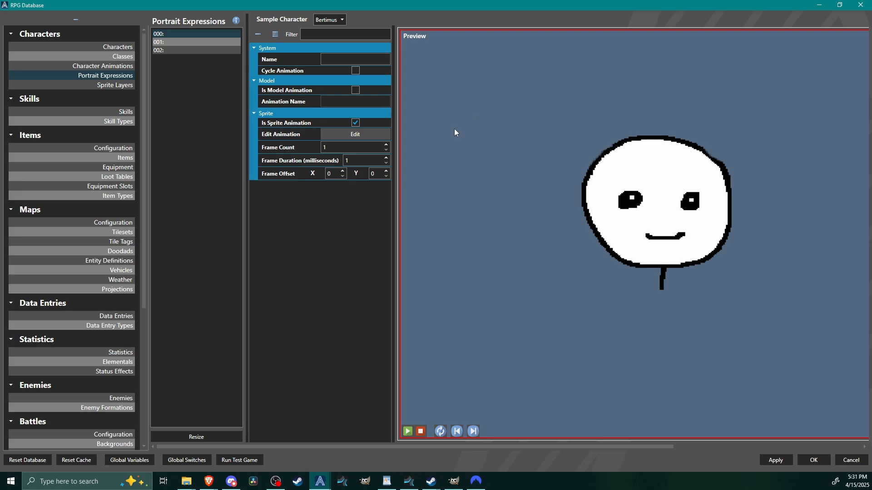
Name the three portrait expressions Talking, Angry and Sad, in that order.
{"action": "left_click", "coordinate": [344, 58]}
{"action": "type", "text": "Talking"}
{"action": "left_click", "coordinate": [198, 42]}
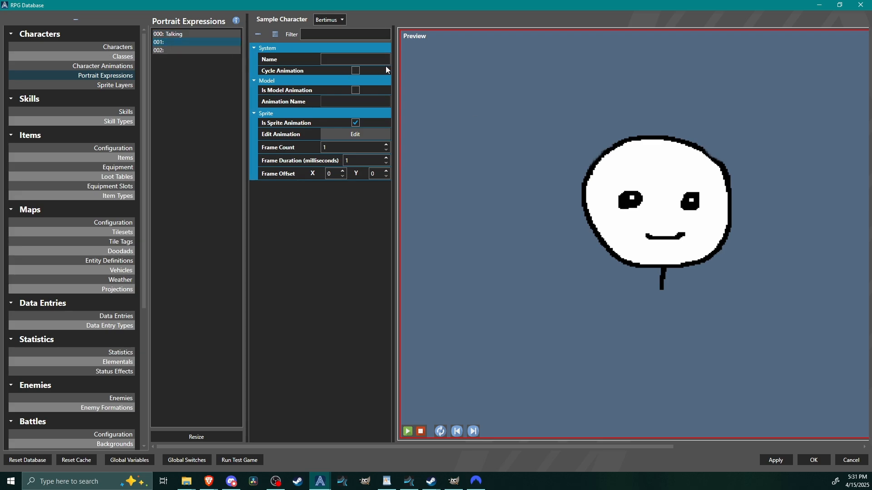
{"action": "left_click", "coordinate": [351, 59]}
{"action": "type", "text": "Angry"}
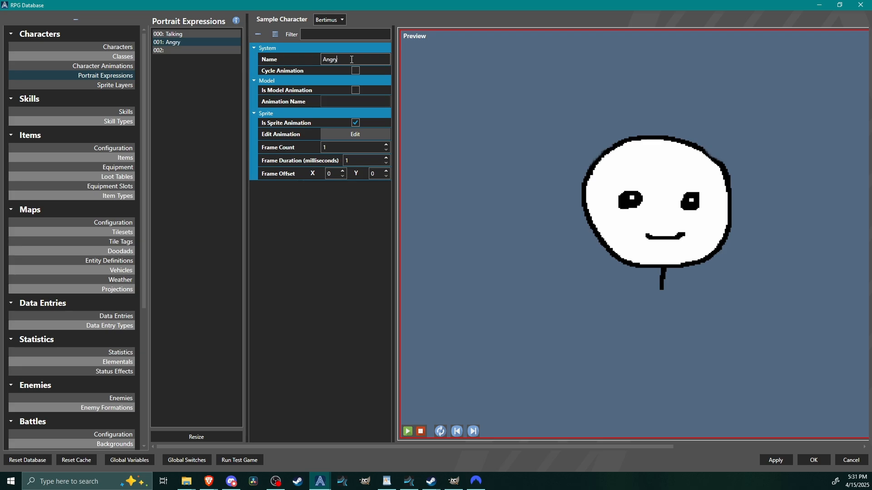
{"action": "left_click", "coordinate": [172, 50]}
{"action": "left_click", "coordinate": [348, 58]}
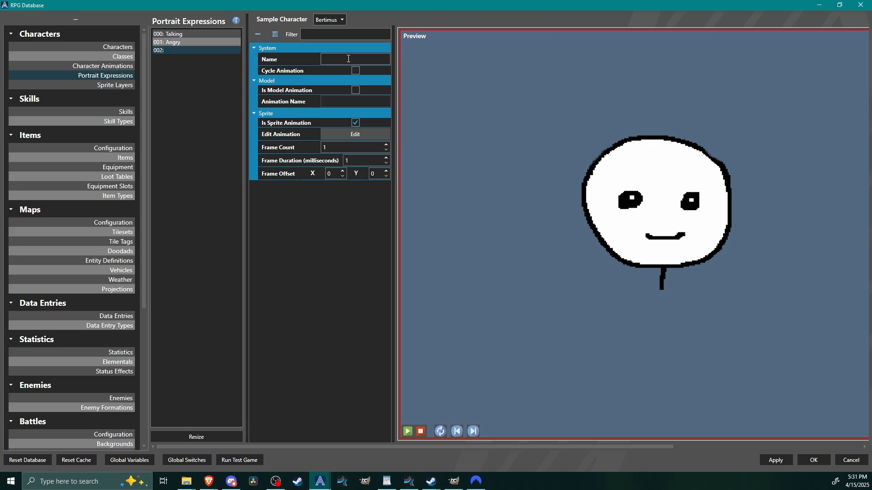
Set the Talking expression to a cycling animation of 2 frames at 100 milliseconds, using the first two faces of port1.png.
{"action": "left_click", "coordinate": [203, 35]}
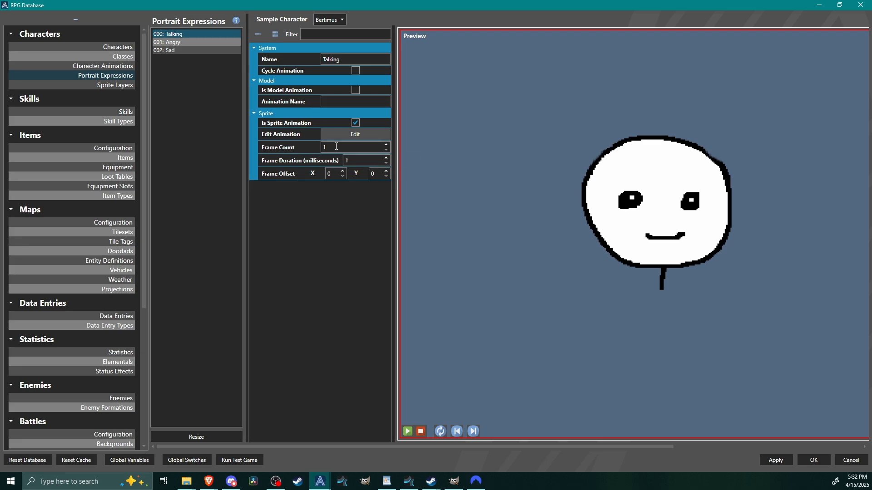
{"action": "left_click", "coordinate": [386, 145]}
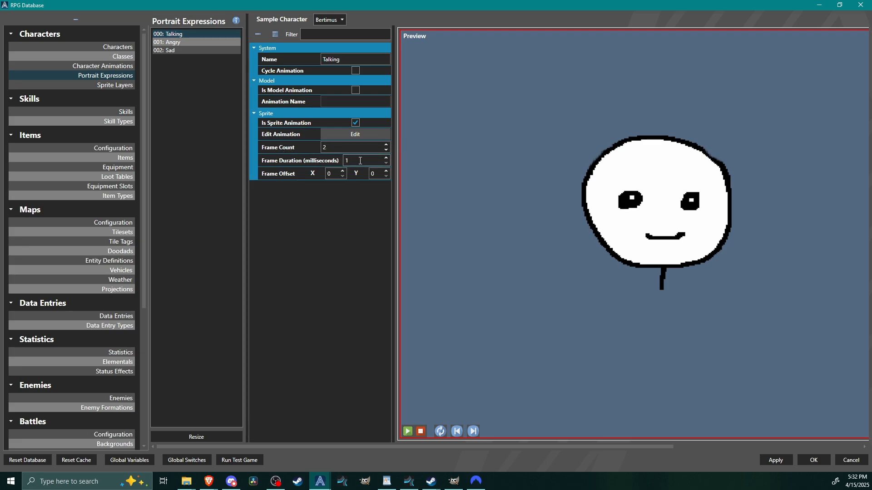
{"action": "type", "text": "1"}
{"action": "left_click", "coordinate": [408, 431]}
{"action": "left_click", "coordinate": [355, 71]}
{"action": "left_click", "coordinate": [346, 136]}
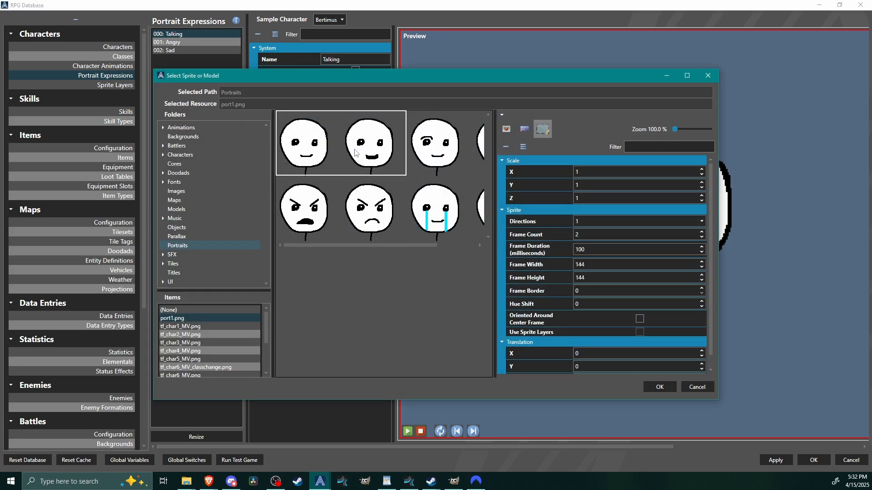
{"action": "left_click", "coordinate": [660, 386]}
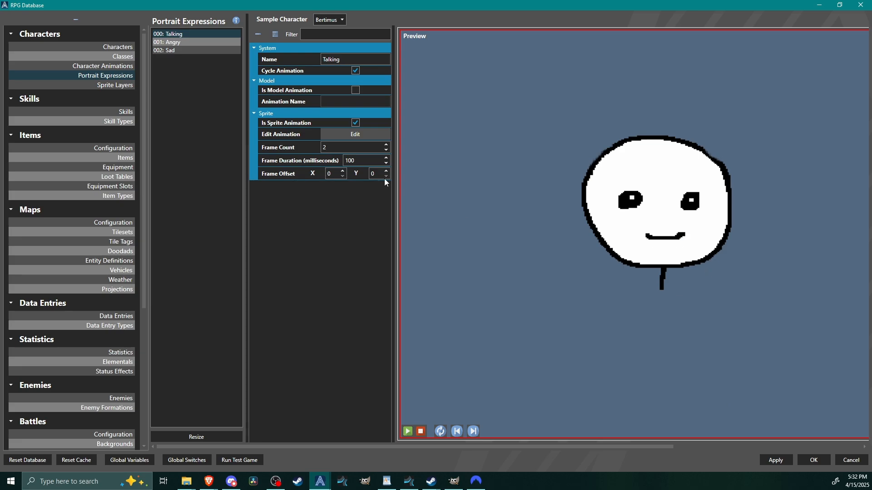
Try frame durations of 500, 50 and 200 milliseconds for the Talking expression and settle on 150.
{"action": "double_click", "coordinate": [362, 161]}
{"action": "type", "text": "500"}
{"action": "double_click", "coordinate": [371, 159]}
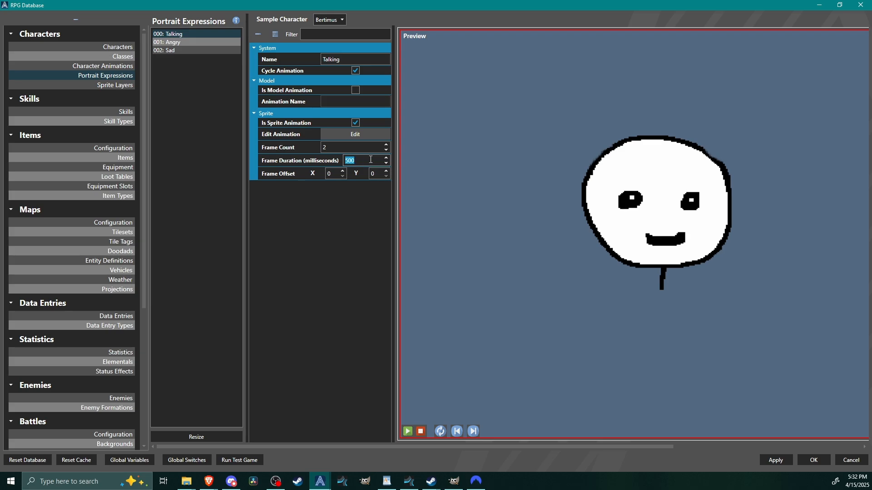
{"action": "type", "text": "50"}
{"action": "double_click", "coordinate": [366, 158]}
{"action": "type", "text": "200"}
{"action": "double_click", "coordinate": [366, 158]}
{"action": "type", "text": "150"}
{"action": "middle_click_drag", "start_coordinate": [664, 236], "coordinate": [631, 256]}
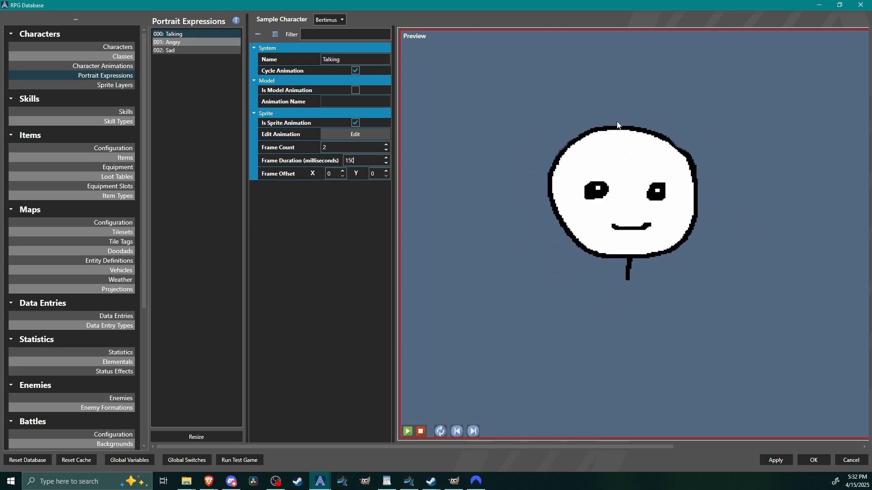
{"action": "left_click", "coordinate": [181, 35]}
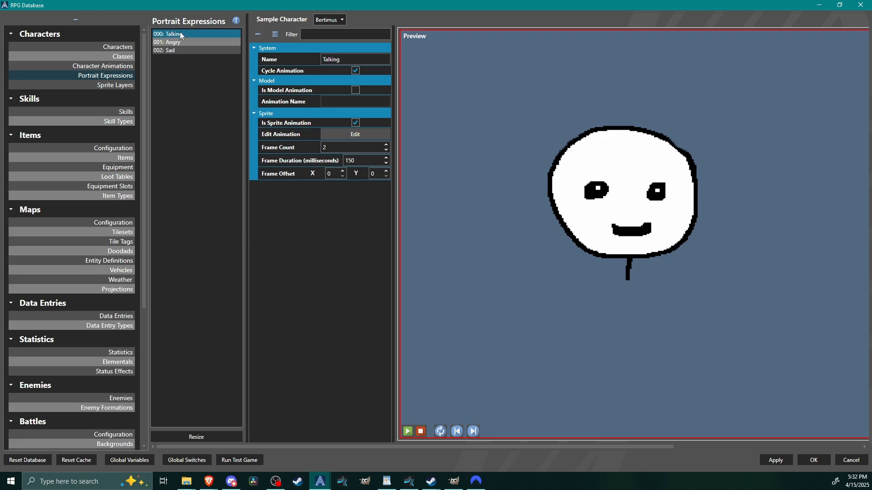
Set the Angry expression to a cycling 2-frame animation at 150 milliseconds, starting from the first face in port1.png's second row.
{"action": "left_click", "coordinate": [169, 42]}
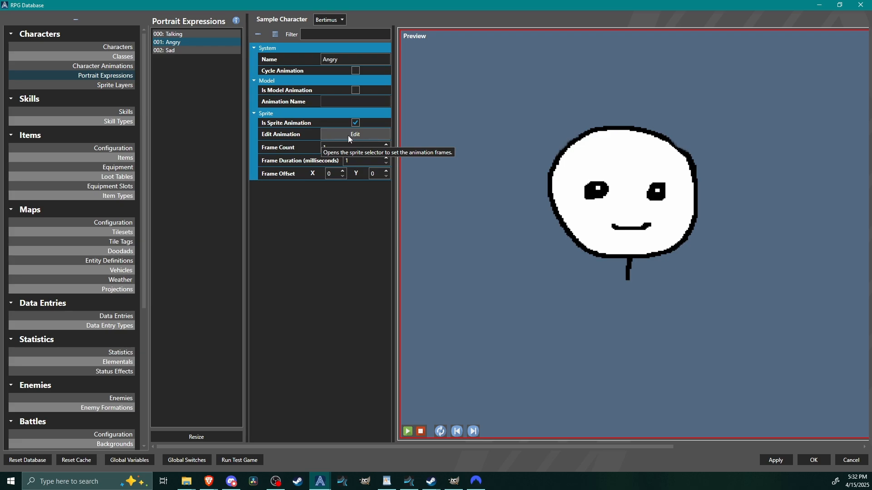
{"action": "left_click", "coordinate": [376, 135]}
{"action": "left_click", "coordinate": [309, 223]}
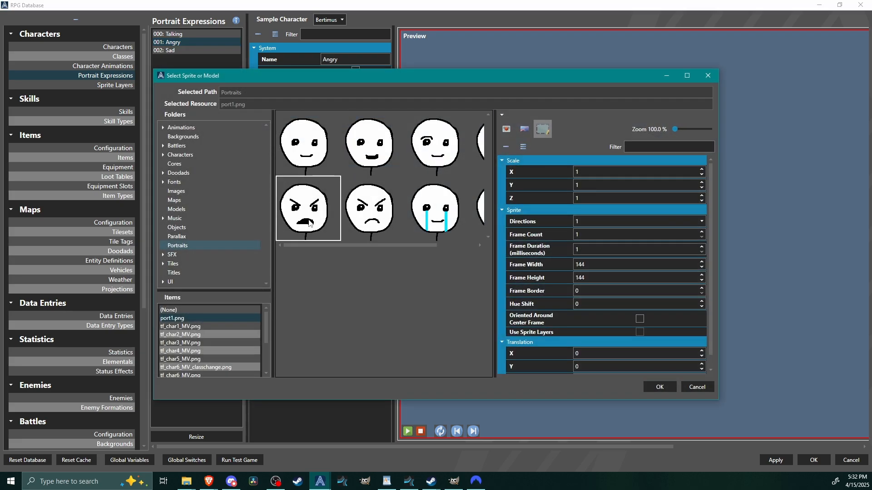
{"action": "left_click", "coordinate": [659, 387]}
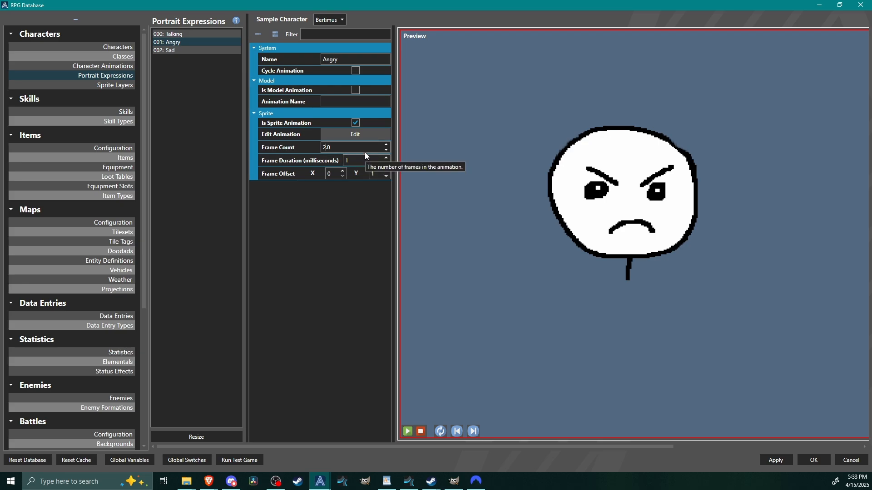
{"action": "left_click", "coordinate": [355, 71]}
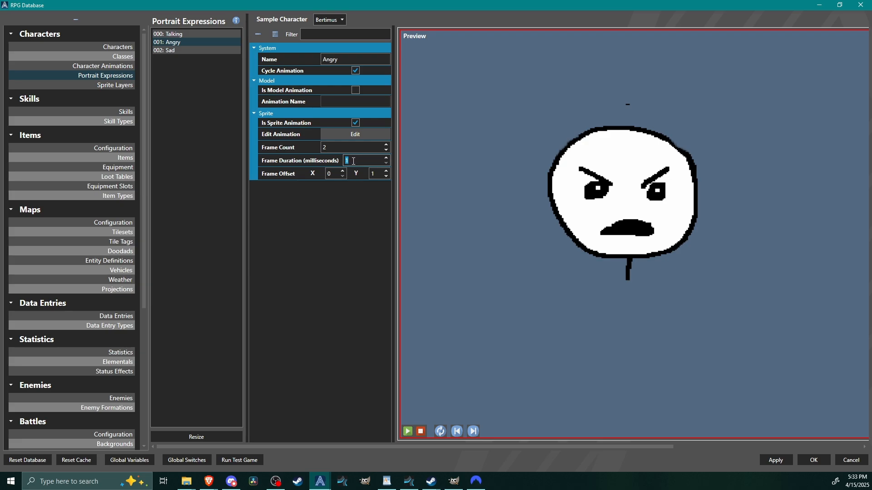
{"action": "type", "text": "0"}
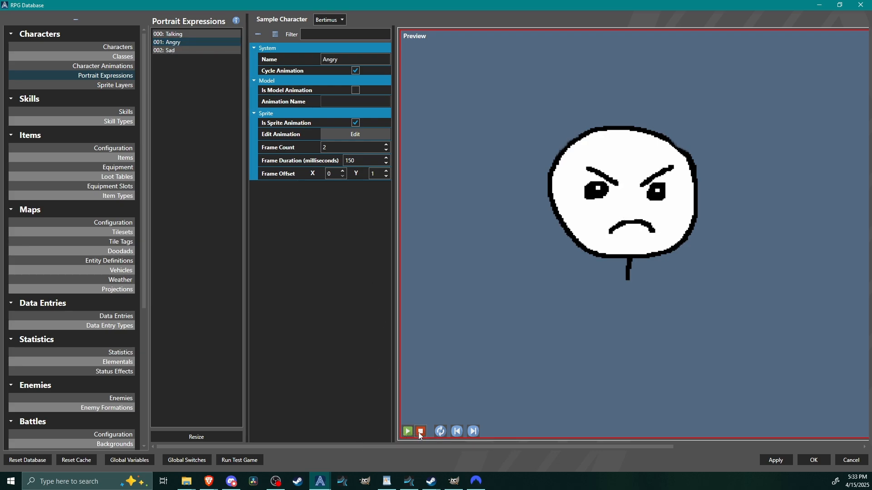
Set the Sad expression to a cycling 2-frame animation at 200 milliseconds, starting from the second row's third face, and play its preview.
{"action": "left_click", "coordinate": [181, 51]}
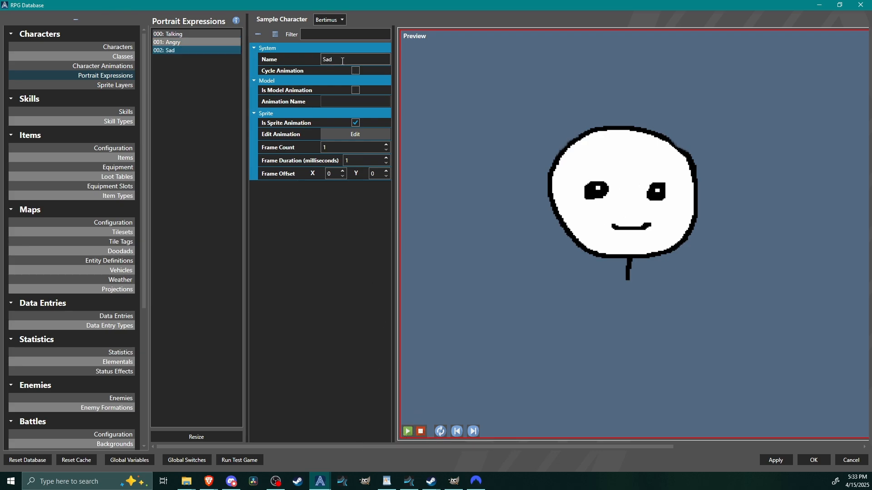
{"action": "left_click", "coordinate": [337, 135]}
{"action": "left_click_drag", "start_coordinate": [388, 248], "coordinate": [431, 247]}
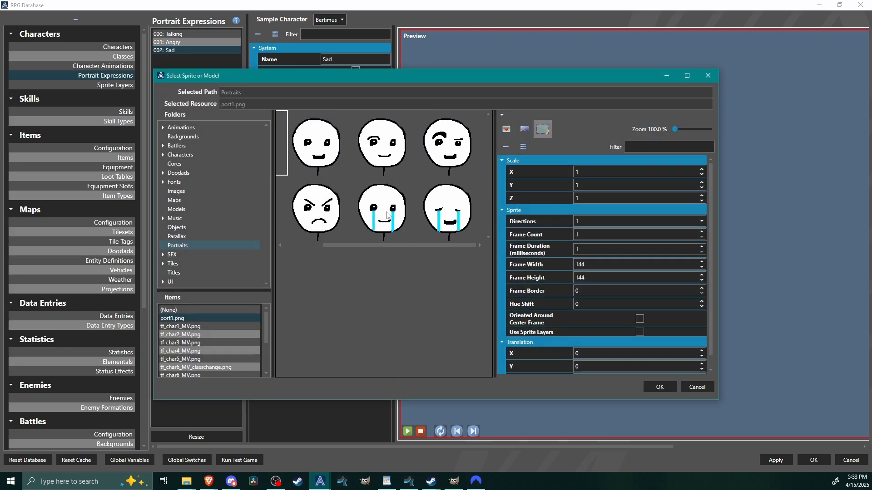
{"action": "left_click", "coordinate": [385, 206]}
{"action": "left_click", "coordinate": [660, 387]}
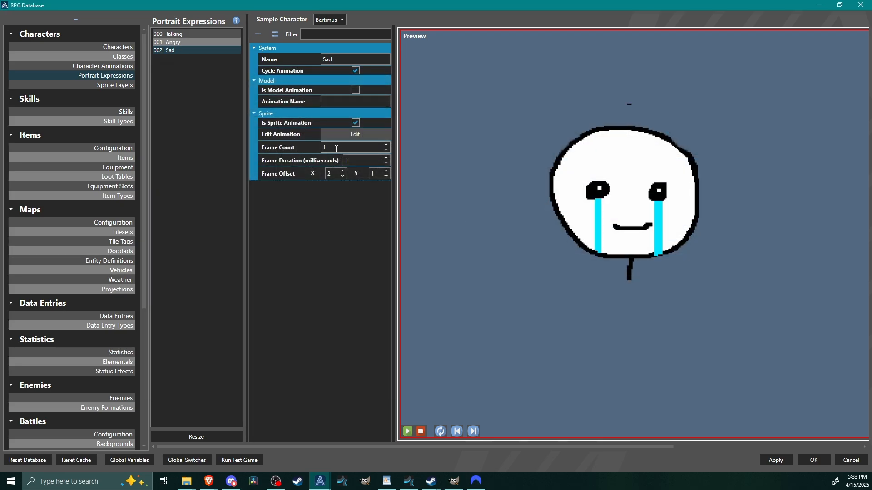
{"action": "double_click", "coordinate": [335, 148]}
{"action": "type", "text": "2"}
{"action": "left_click", "coordinate": [368, 160]}
{"action": "double_click", "coordinate": [368, 160]}
{"action": "left_click", "coordinate": [407, 432]}
Try a frame count of 4 for the Angry expression and play its preview.
{"action": "left_click", "coordinate": [190, 42]}
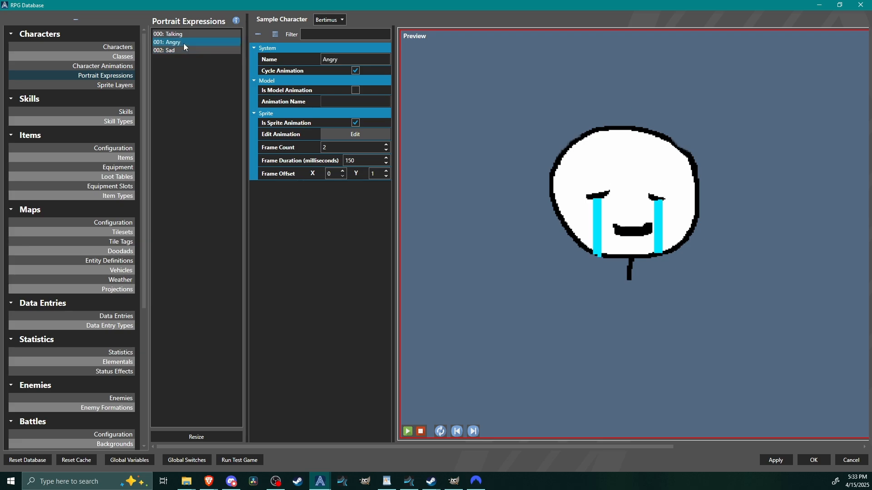
{"action": "left_click", "coordinate": [387, 145]}
{"action": "left_click", "coordinate": [387, 146]}
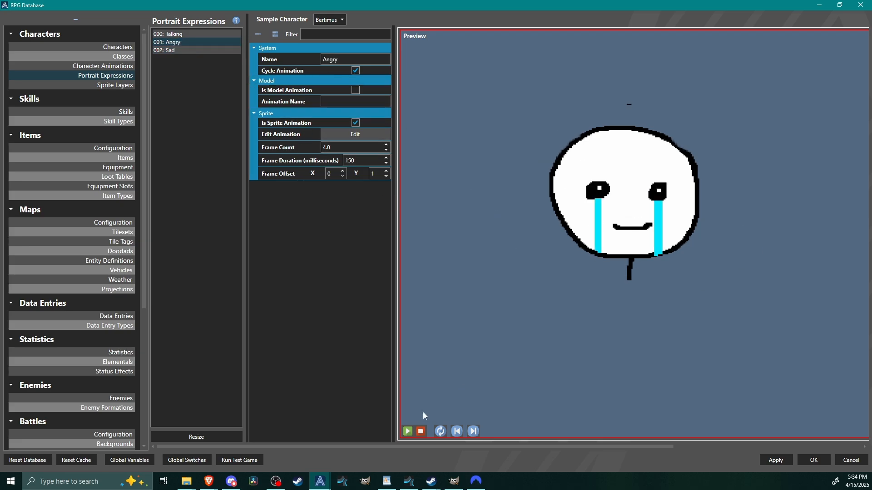
{"action": "left_click", "coordinate": [407, 432]}
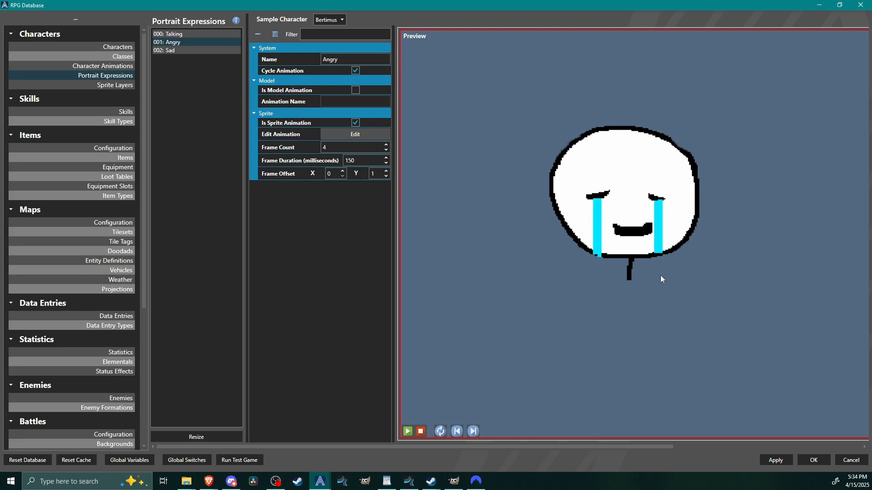
Examine which faces of port1.png the four-frame Angry animation covers in the enlarged sprite selector.
{"action": "left_click", "coordinate": [355, 133]}
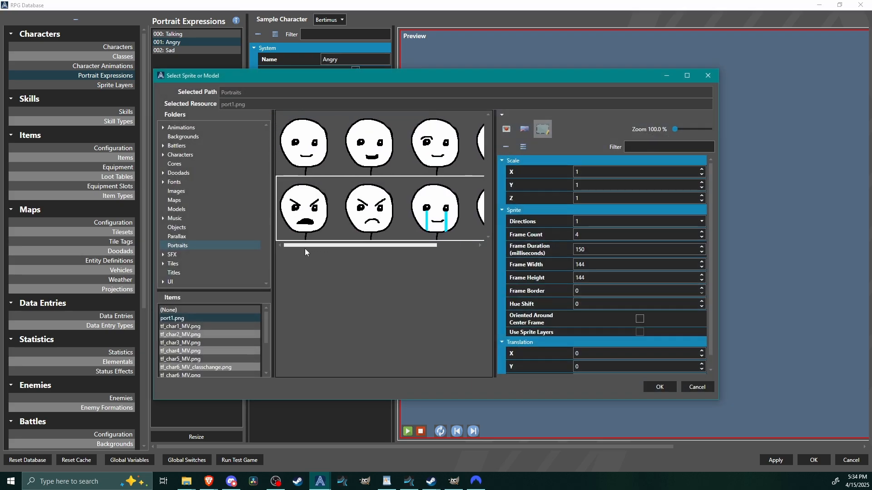
{"action": "left_click_drag", "start_coordinate": [310, 246], "coordinate": [292, 249]}
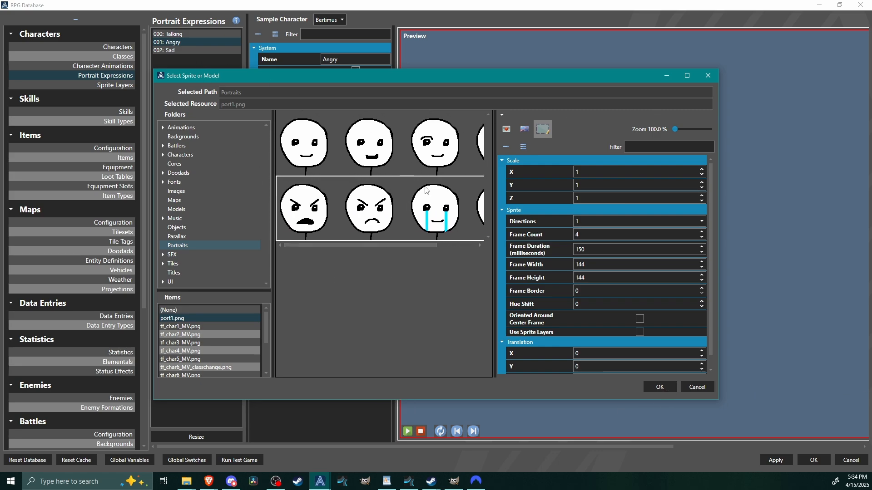
{"action": "left_click_drag", "start_coordinate": [328, 246], "coordinate": [357, 247]}
{"action": "left_click", "coordinate": [686, 75]}
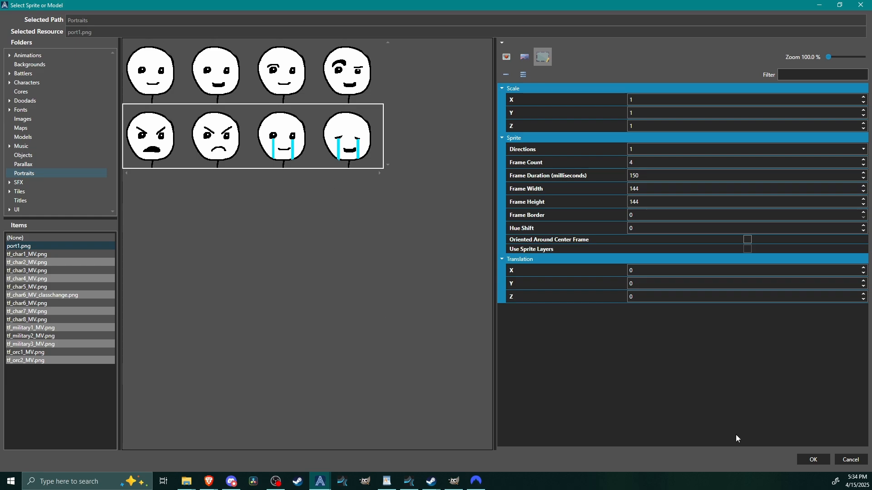
{"action": "left_click", "coordinate": [820, 462]}
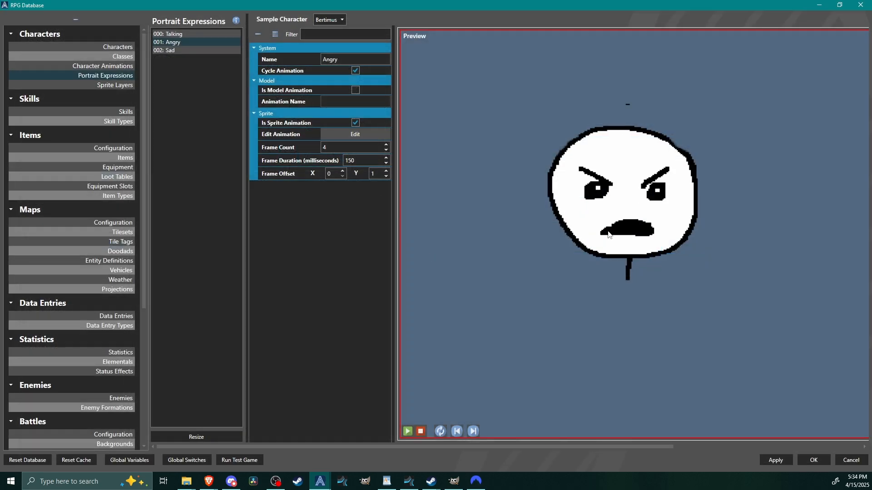
Set the Angry expression's frame count to 2, check the Sad expression and save the database changes.
{"action": "left_click", "coordinate": [386, 150]}
{"action": "left_click", "coordinate": [386, 150]}
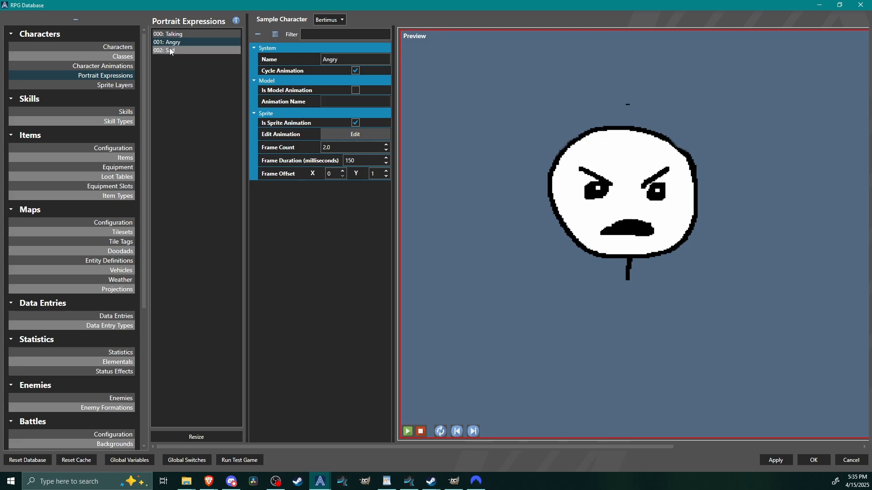
{"action": "left_click", "coordinate": [193, 51]}
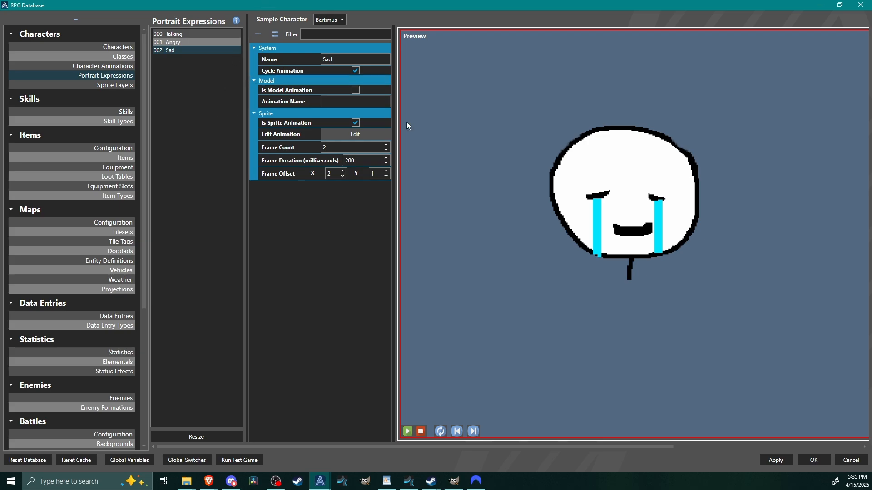
{"action": "left_click", "coordinate": [819, 460]}
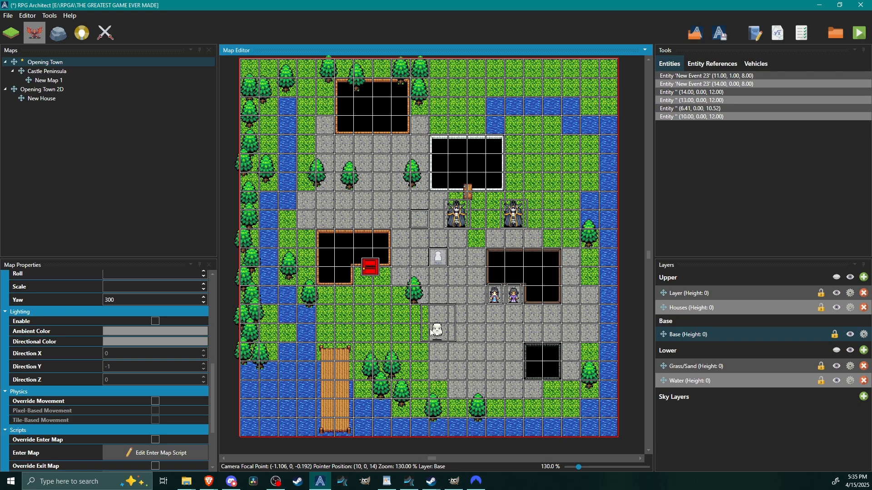
Open the white ghost entity at position (10, 0, 14) on the Opening Town map for editing its empty script.
{"action": "middle_click_drag", "start_coordinate": [445, 338], "coordinate": [445, 352]}
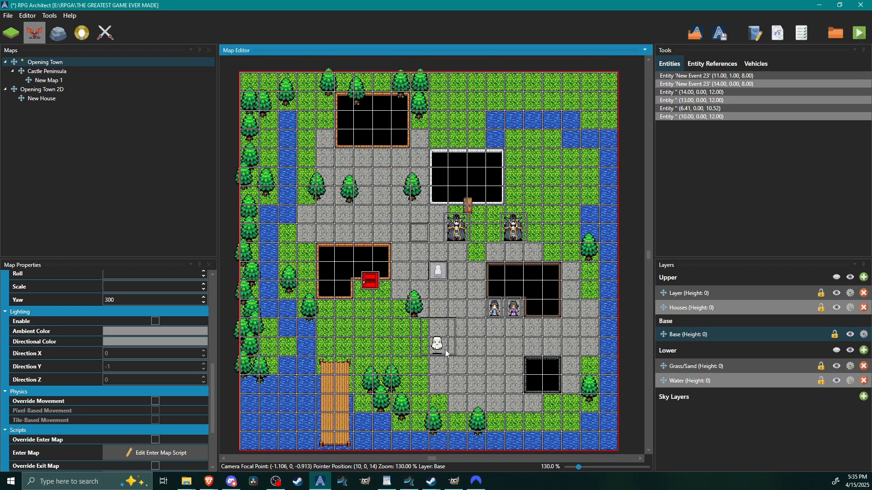
{"action": "double_click", "coordinate": [446, 353]}
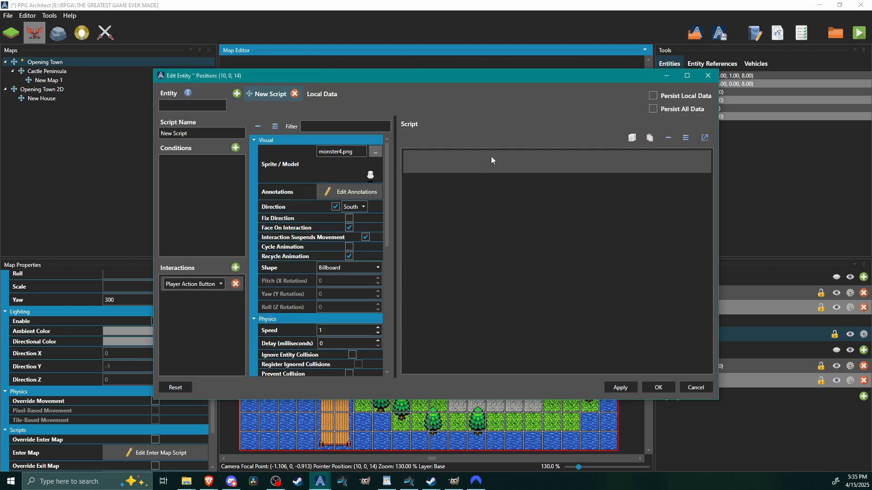
{"action": "left_click", "coordinate": [687, 75]}
{"action": "left_click", "coordinate": [263, 89]}
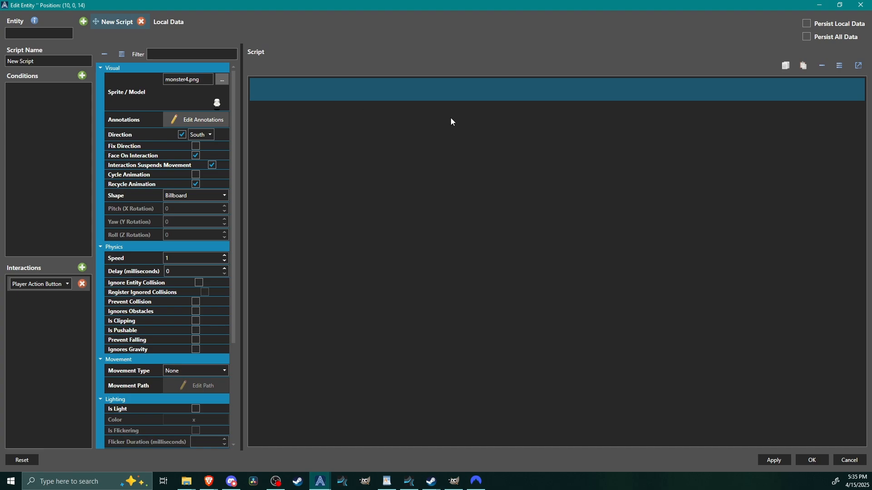
Add a Display Static Message command with the body "This is a portrait animation." and the message_boox template.
{"action": "right_click", "coordinate": [316, 95]}
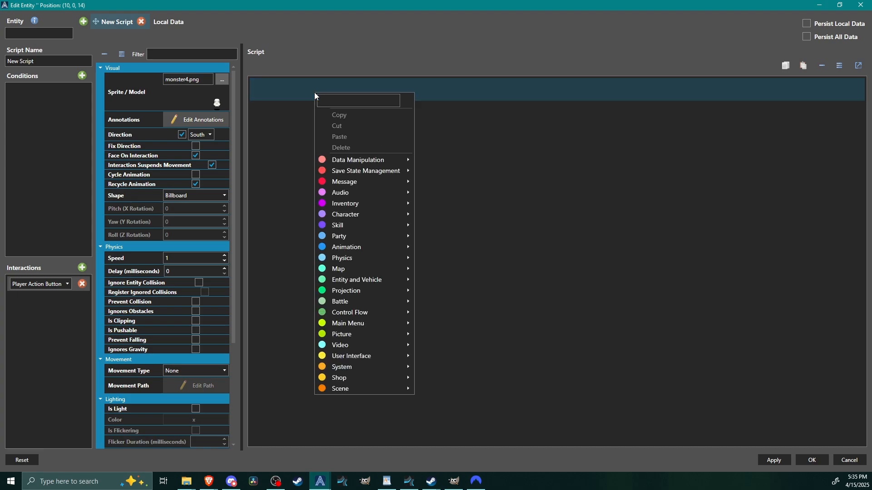
{"action": "mouse_move", "coordinate": [352, 183]}
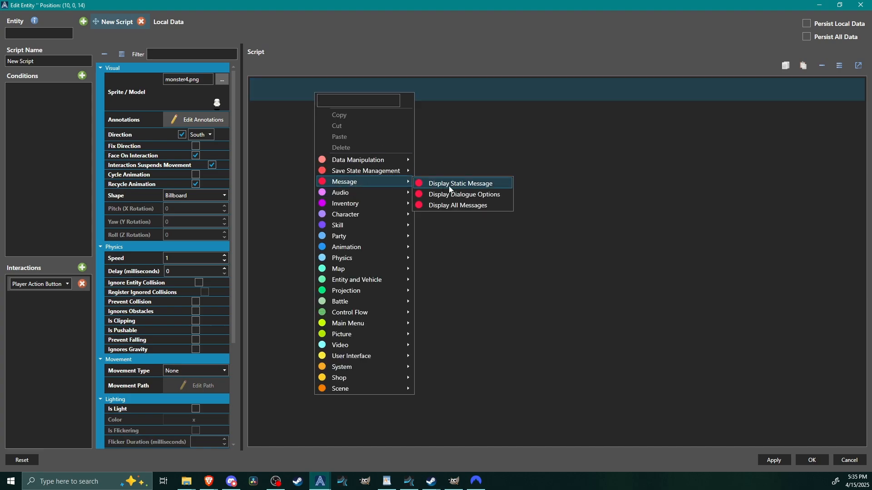
{"action": "left_click", "coordinate": [457, 186]}
{"action": "type", "text": "This is a portrait animation"}
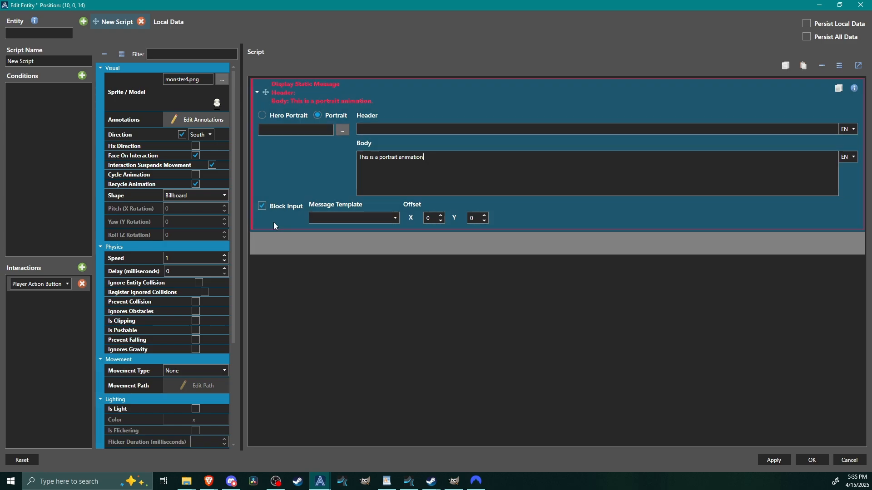
{"action": "left_click", "coordinate": [393, 219]}
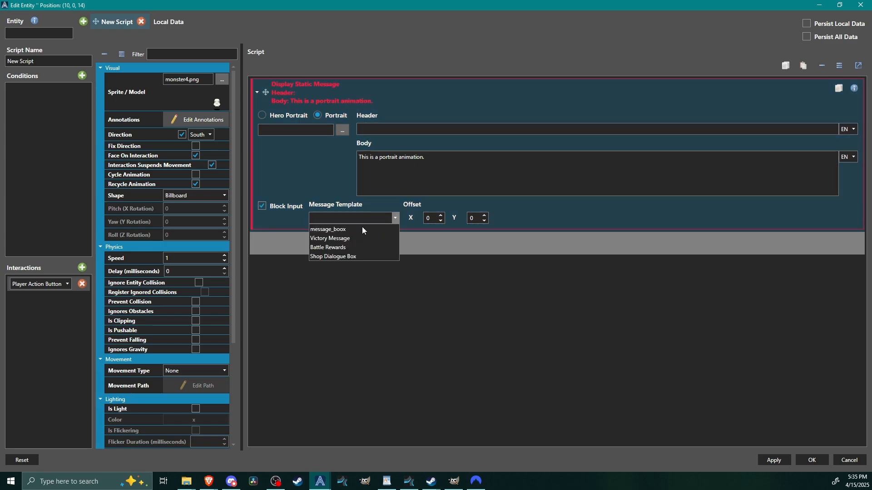
{"action": "left_click", "coordinate": [351, 230]}
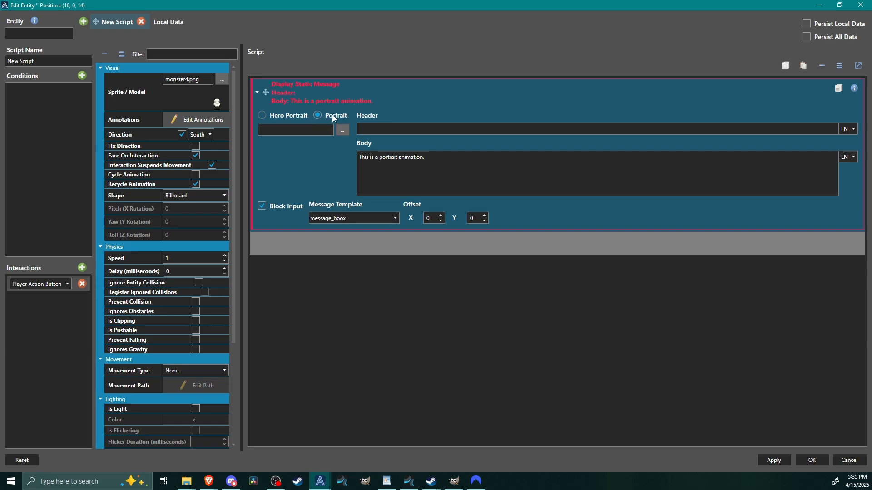
Give the message a port1.png portrait with 4 frames, each 144 wide and 144 high, covering the top row of faces.
{"action": "left_click", "coordinate": [343, 130]}
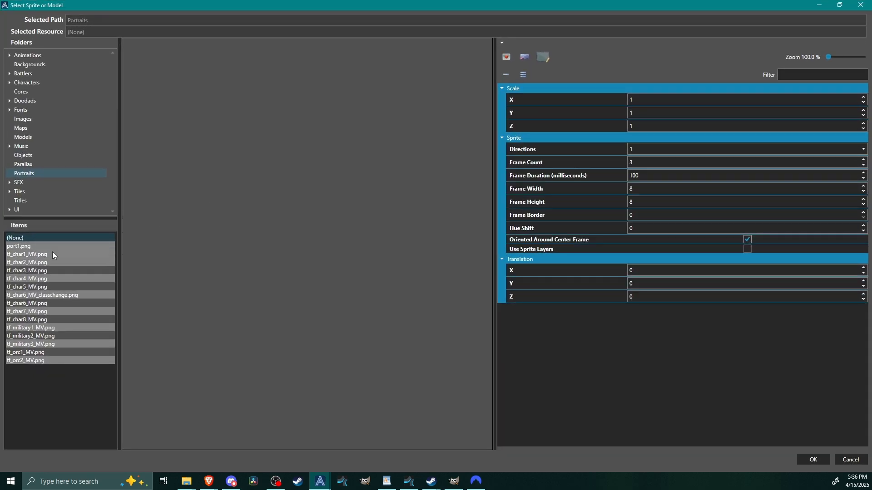
{"action": "left_click", "coordinate": [45, 246]}
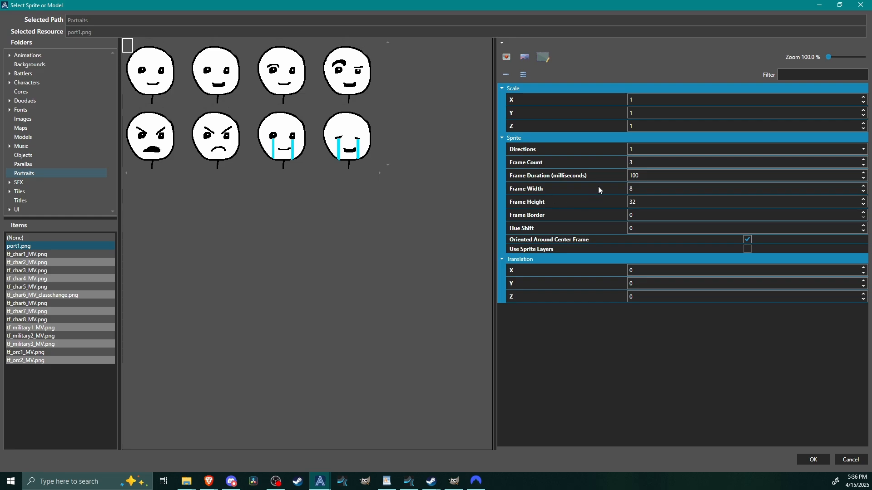
{"action": "double_click", "coordinate": [643, 165]}
{"action": "type", "text": "4"}
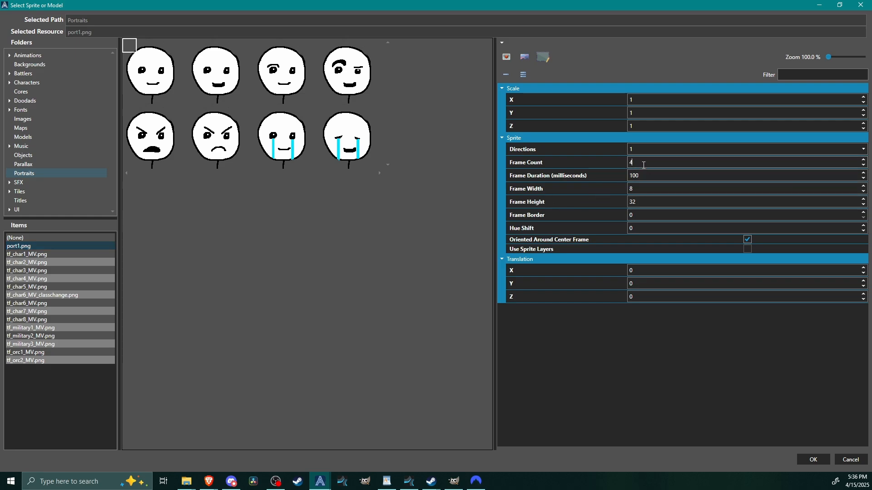
{"action": "double_click", "coordinate": [642, 186]}
{"action": "type", "text": "144"}
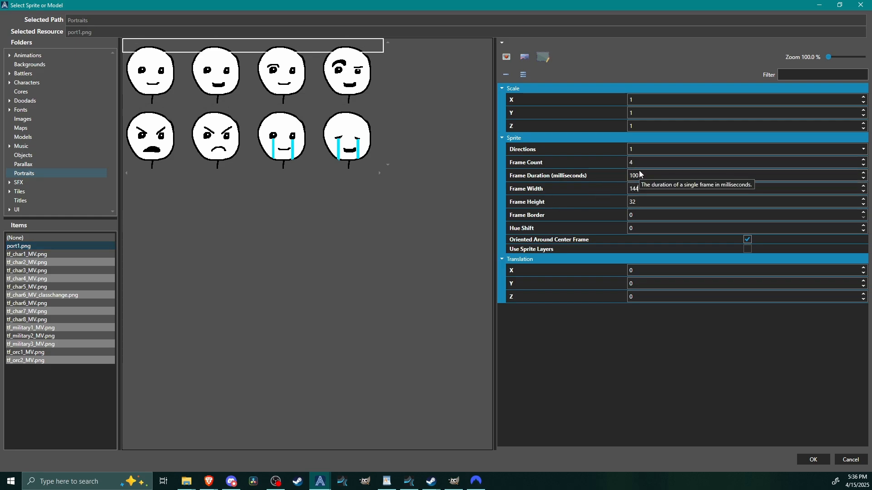
{"action": "left_click", "coordinate": [648, 203]}
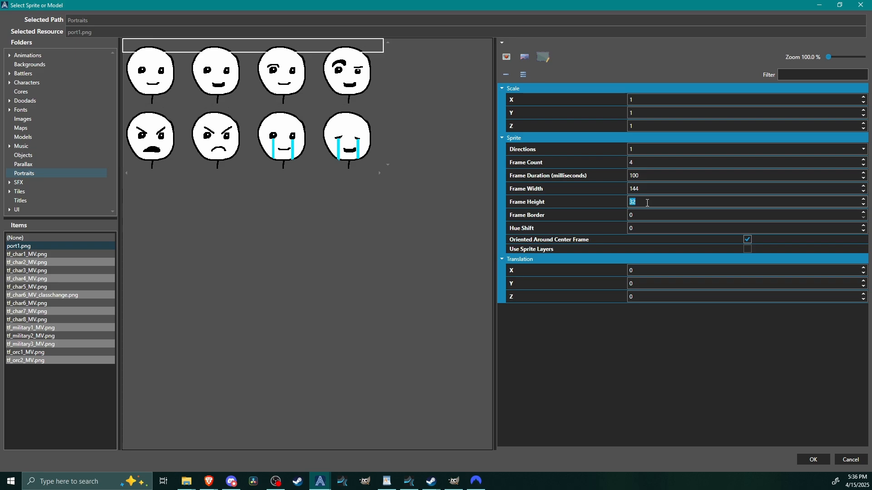
{"action": "type", "text": "144"}
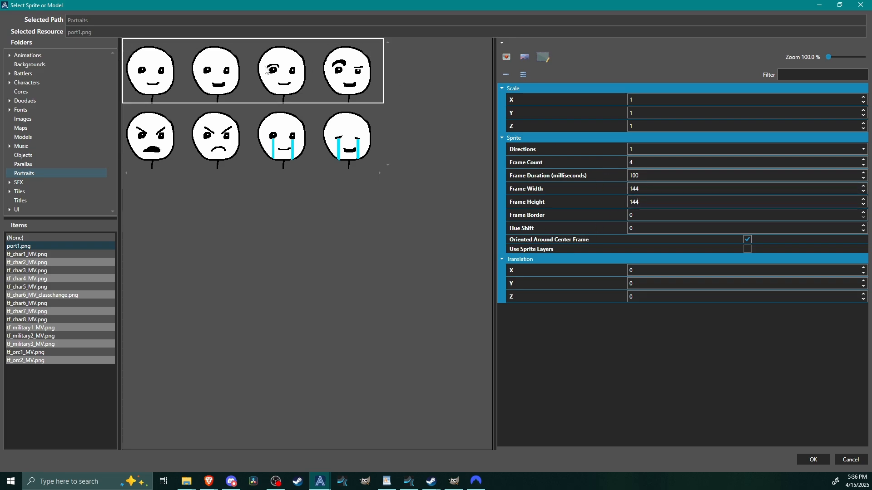
{"action": "left_click", "coordinate": [813, 460]}
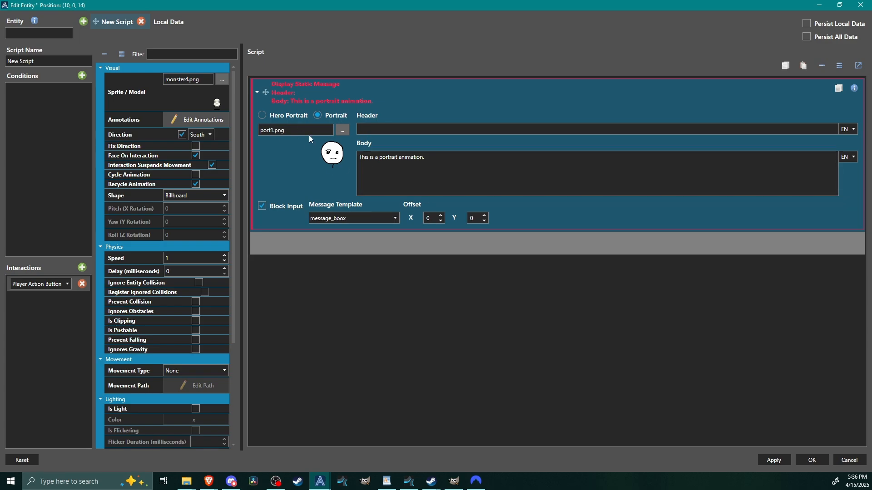
Review the message portrait's frame selection in port1.png and save the entity's script.
{"action": "left_click", "coordinate": [343, 131]}
{"action": "left_click_drag", "start_coordinate": [359, 247], "coordinate": [407, 282]}
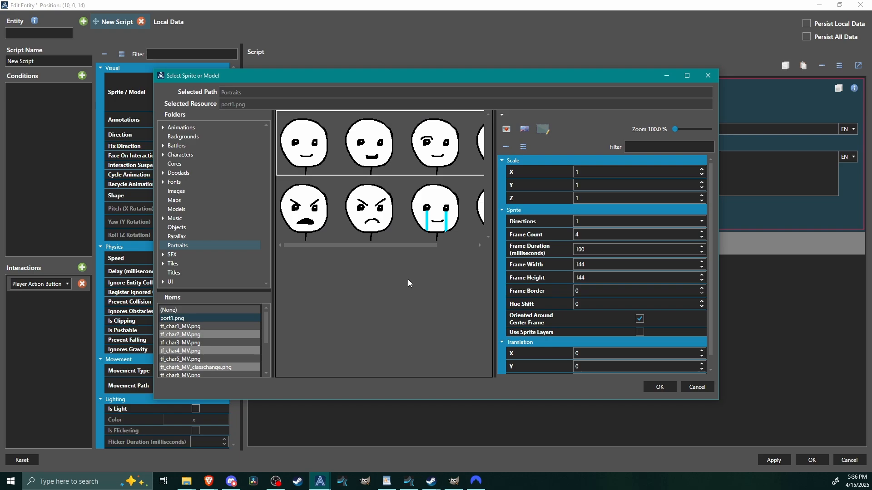
{"action": "left_click", "coordinate": [657, 387]}
{"action": "left_click", "coordinate": [813, 460]}
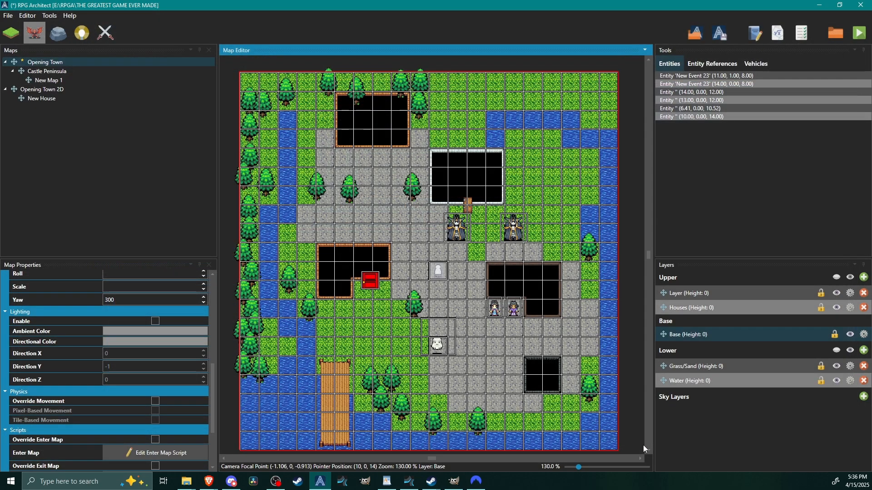
Playtest the game, walk to the white ghost and replay its message to examine the animated portrait, ending the test run.
{"action": "left_click", "coordinate": [863, 36]}
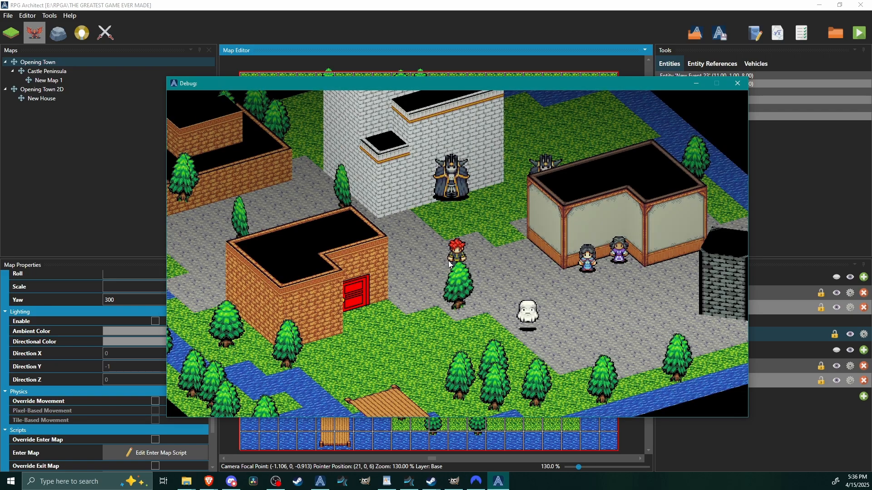
{"action": "key", "text": "Right"}
{"action": "key", "text": "Down"}
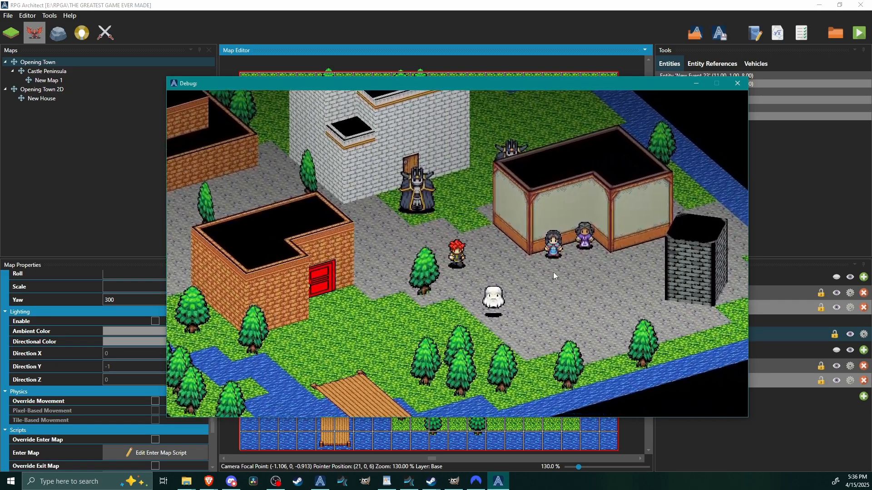
{"action": "key", "text": "space"}
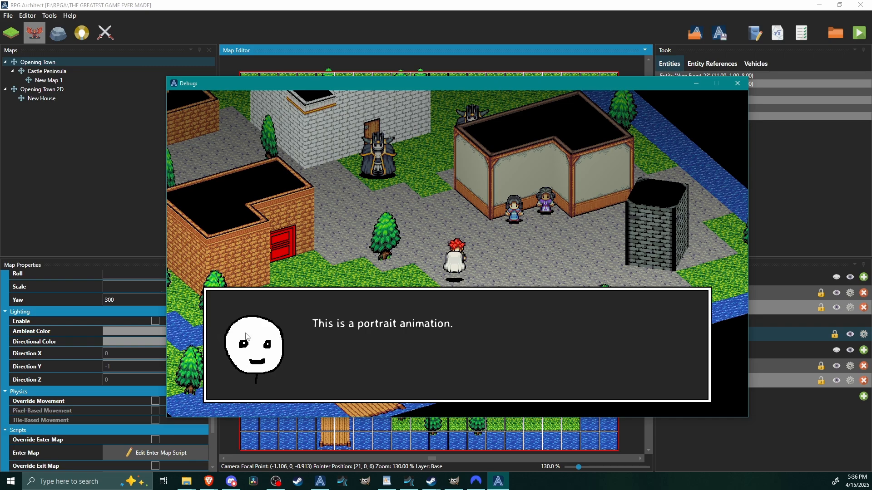
{"action": "key", "text": "space"}
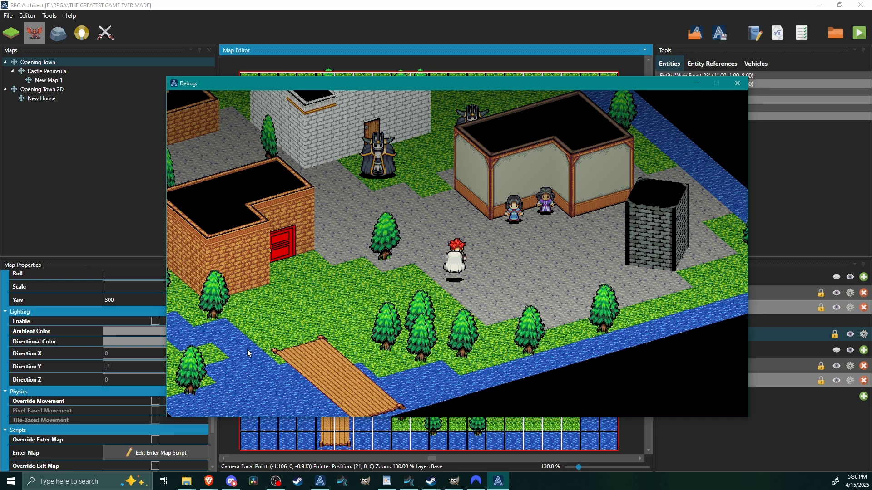
{"action": "key", "text": "space"}
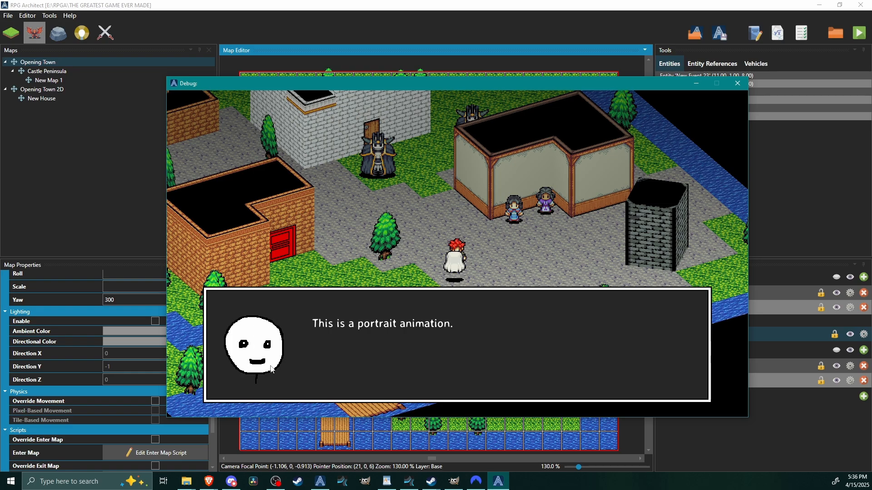
{"action": "key", "text": "space"}
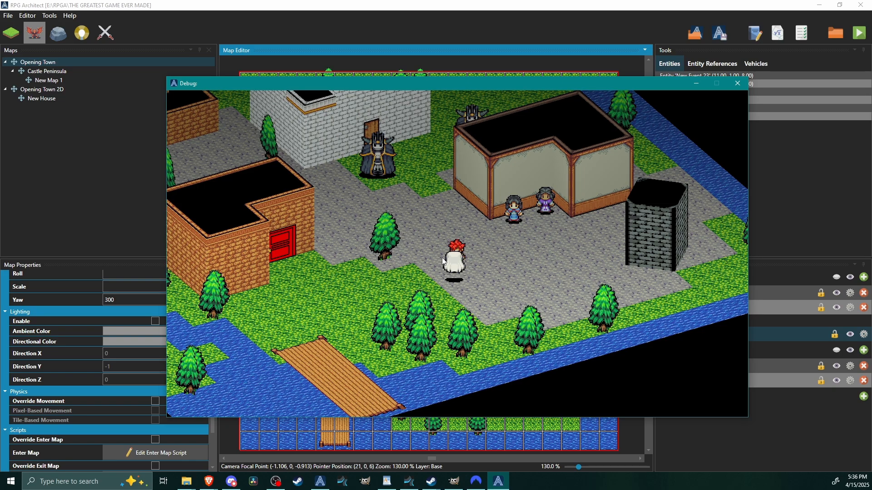
{"action": "key", "text": "space"}
{"action": "key", "text": "space"}
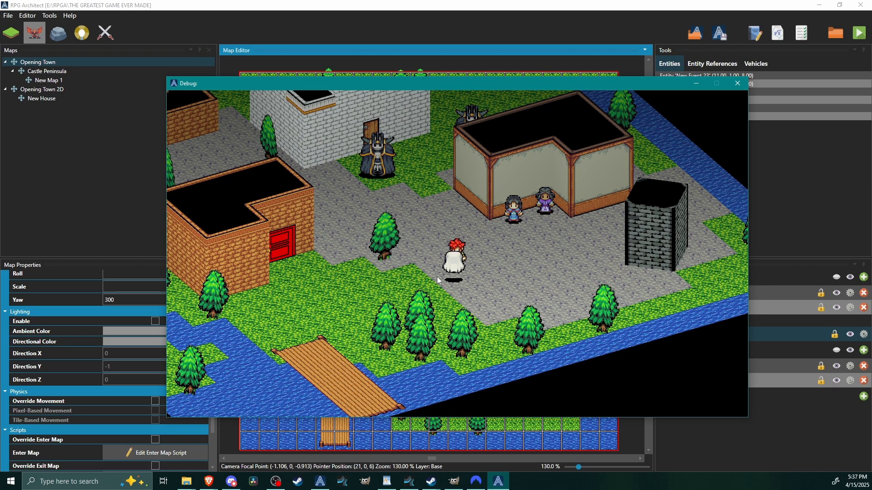
{"action": "key", "text": "space"}
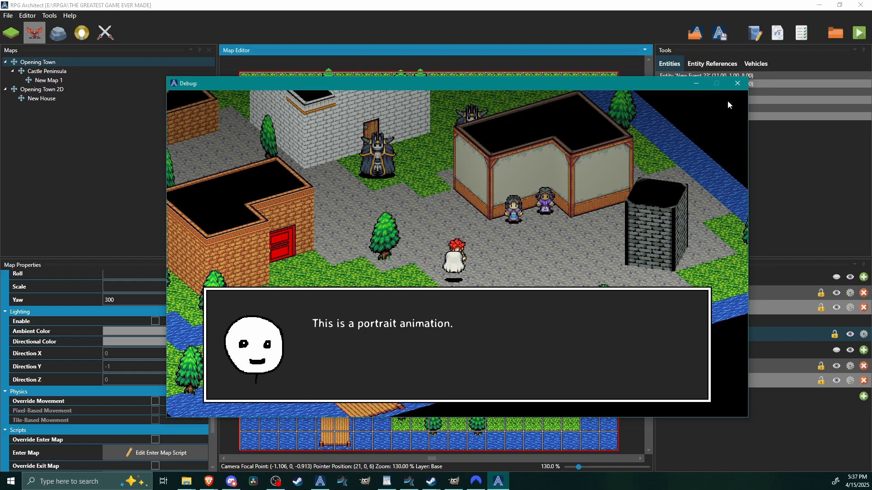
{"action": "left_click", "coordinate": [737, 83]}
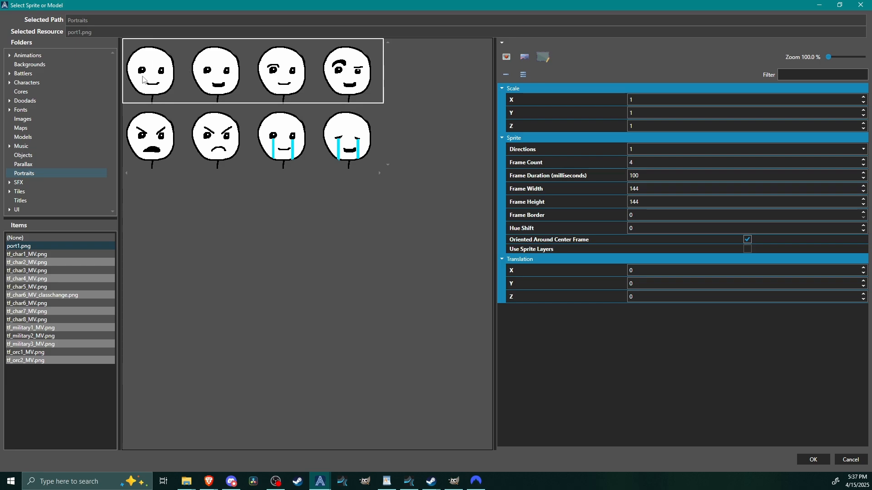
Switch the ghost's static message to a hero portrait and enable the use of a portrait expression.
{"action": "left_click", "coordinate": [817, 463]}
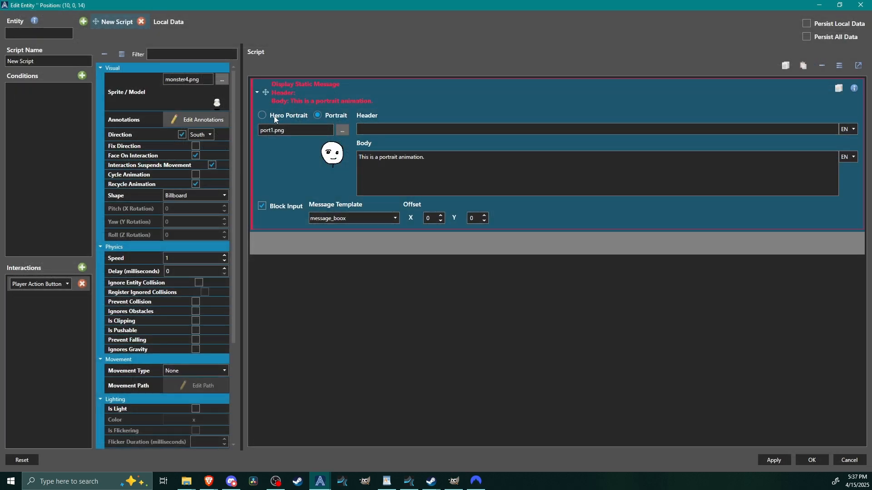
{"action": "left_click", "coordinate": [263, 116]}
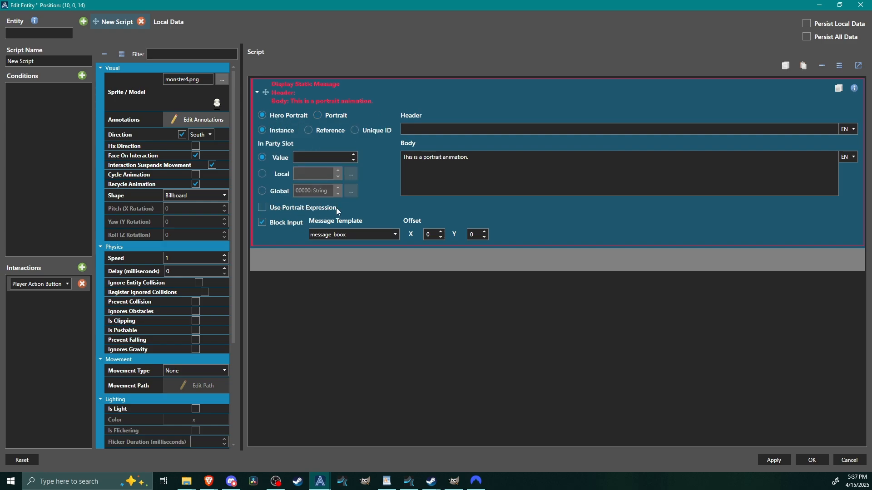
{"action": "left_click", "coordinate": [262, 208]}
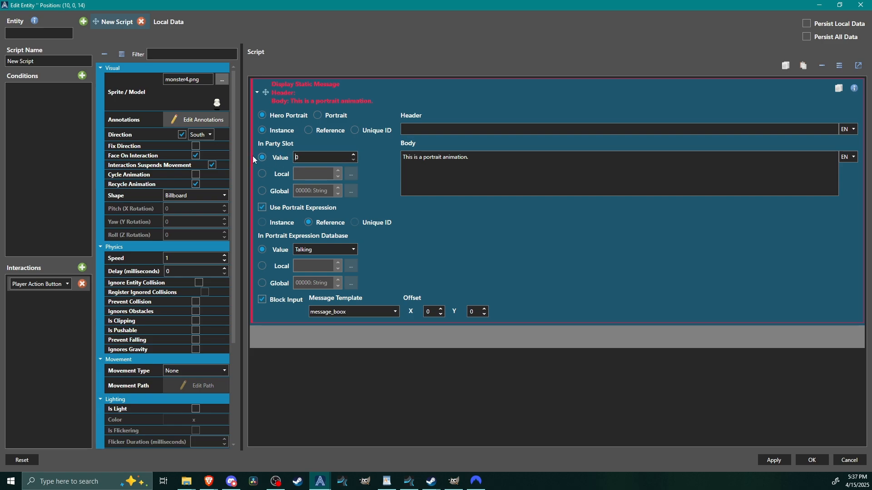
Reference Bertimus from the character database for the hero portrait with the Talking expression, and save the entity.
{"action": "left_click", "coordinate": [309, 131]}
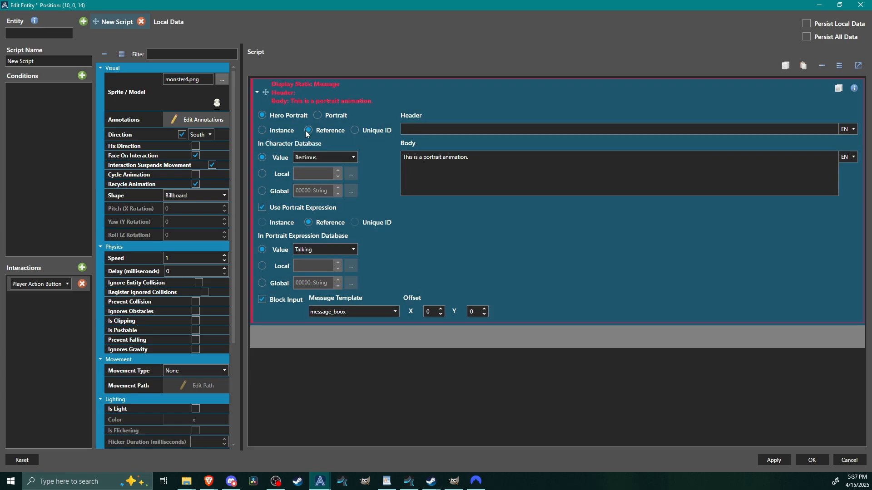
{"action": "left_click", "coordinate": [321, 158]}
{"action": "left_click", "coordinate": [328, 157]}
{"action": "left_click", "coordinate": [355, 130]}
{"action": "left_click", "coordinate": [318, 133]}
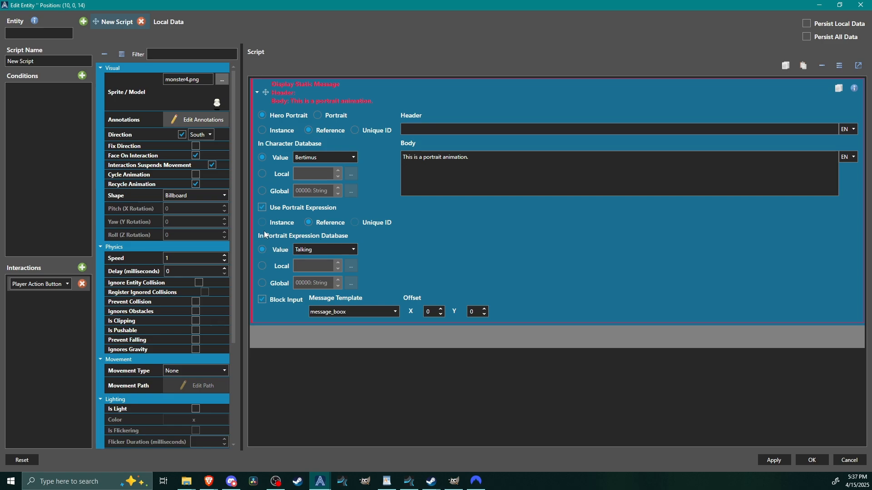
{"action": "left_click", "coordinate": [332, 248]}
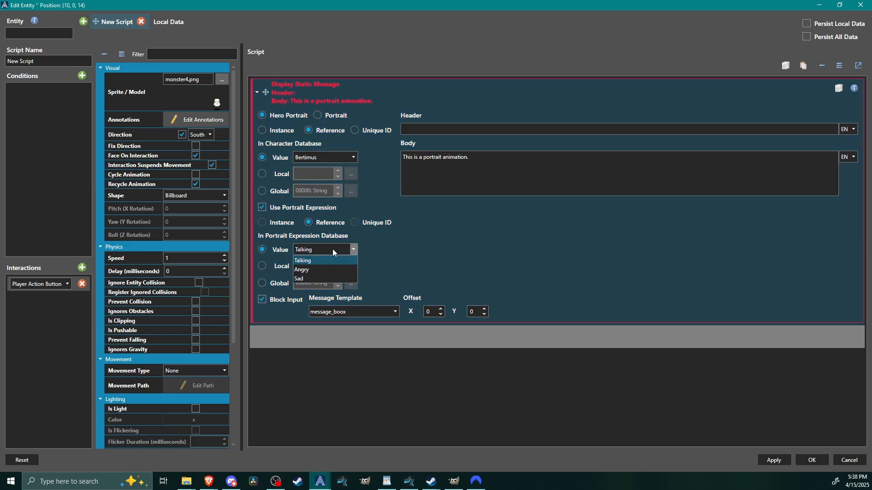
{"action": "left_click", "coordinate": [324, 252]}
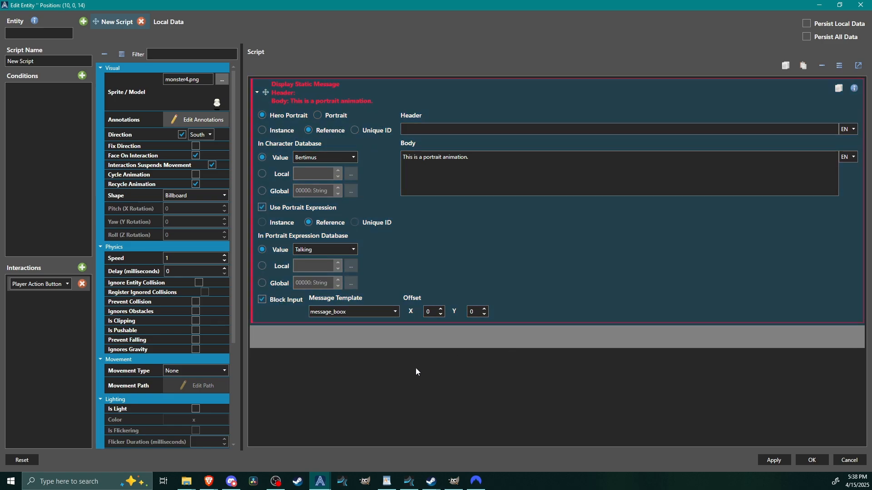
{"action": "left_click", "coordinate": [813, 460]}
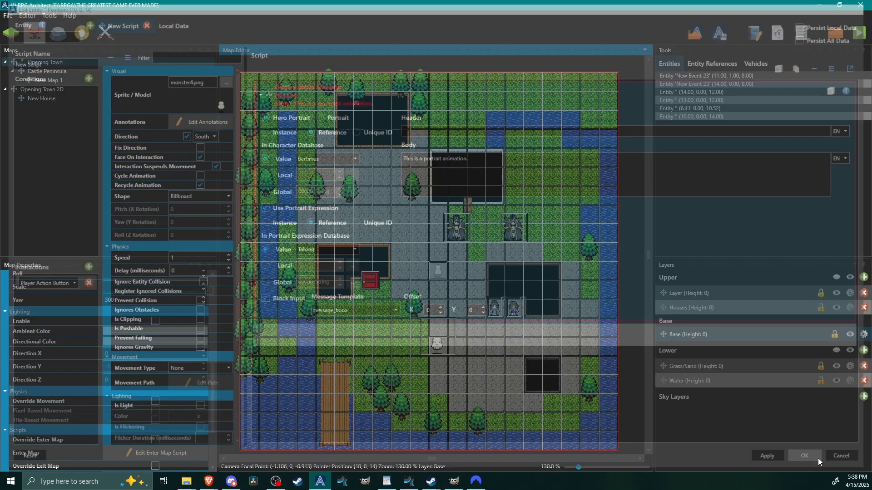
Playtest the ghost's message with the hero's Talking expression, replaying it once before ending the test run.
{"action": "left_click", "coordinate": [859, 37]}
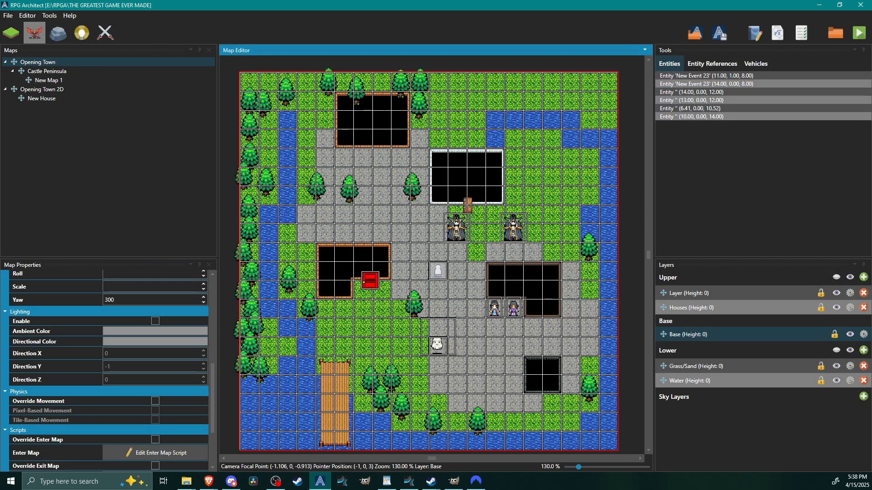
{"action": "key", "text": "Down"}
{"action": "key", "text": "Right"}
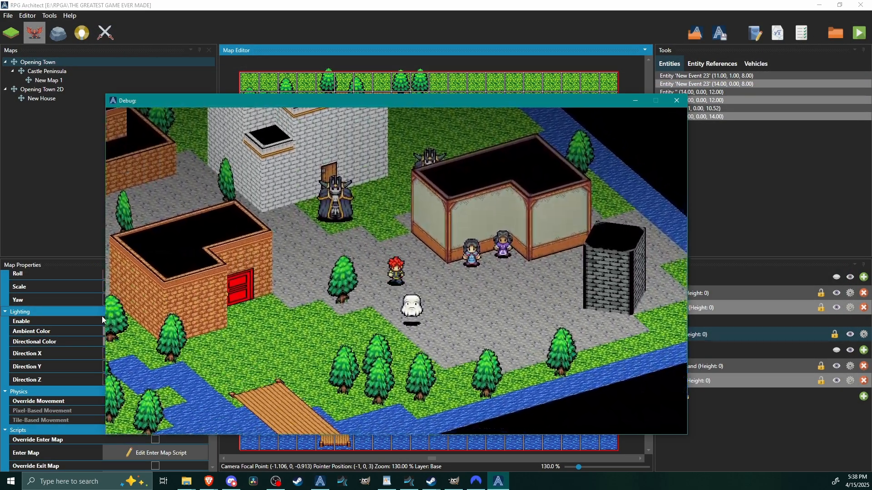
{"action": "key", "text": "Down"}
{"action": "key", "text": "Return"}
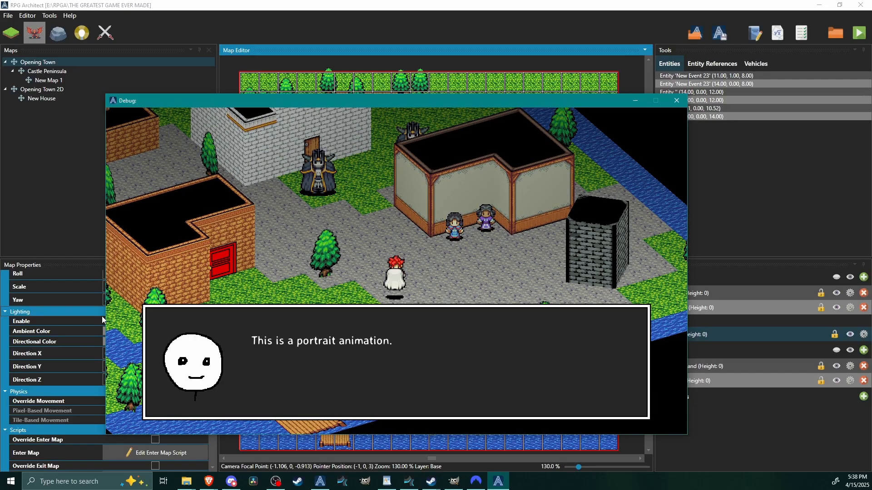
{"action": "key", "text": "Return"}
{"action": "key", "text": "Return"}
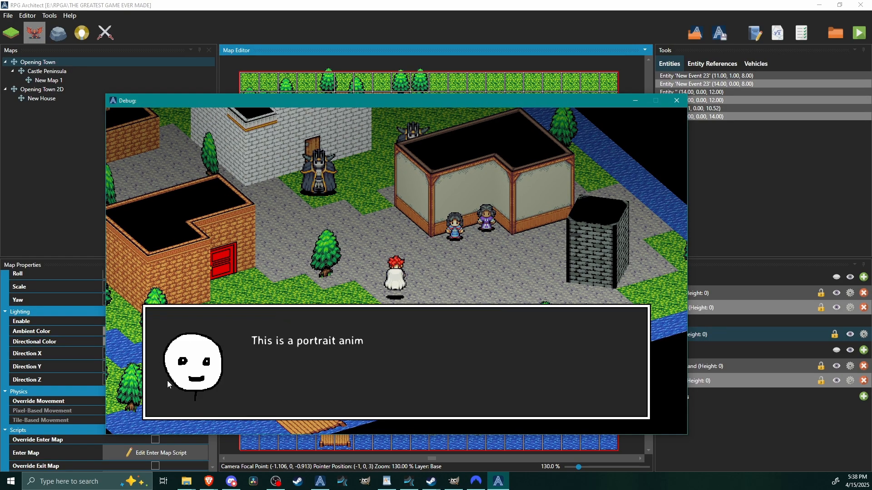
{"action": "left_click", "coordinate": [673, 101]}
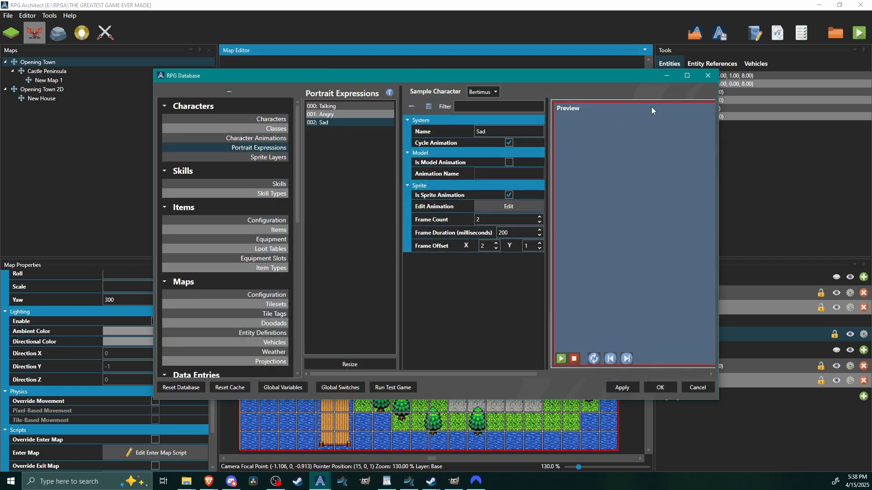
Inspect the enlarged preview of the Sad portrait expression in the database and close the database.
{"action": "left_click", "coordinate": [685, 75]}
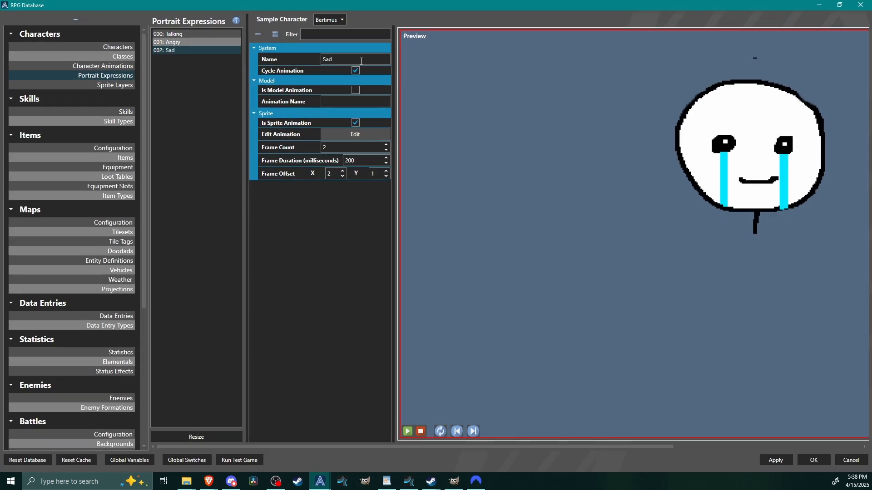
{"action": "left_click", "coordinate": [860, 5]}
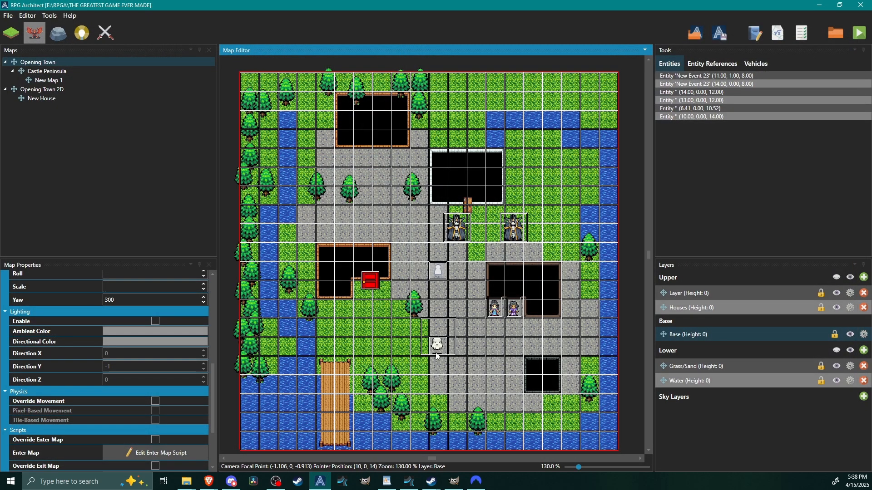
Set the portrait expression of the white ghost's message to Angry and save the entity.
{"action": "double_click", "coordinate": [437, 349]}
{"action": "double_click", "coordinate": [467, 165]}
{"action": "left_click", "coordinate": [484, 322]}
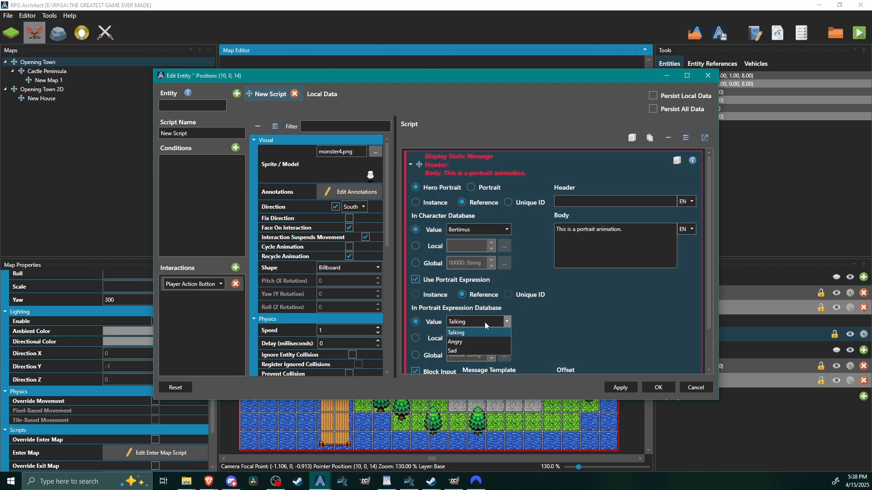
{"action": "left_click", "coordinate": [467, 341]}
{"action": "scroll", "coordinate": [605, 330], "scroll_direction": "down", "scroll_amount": 1}
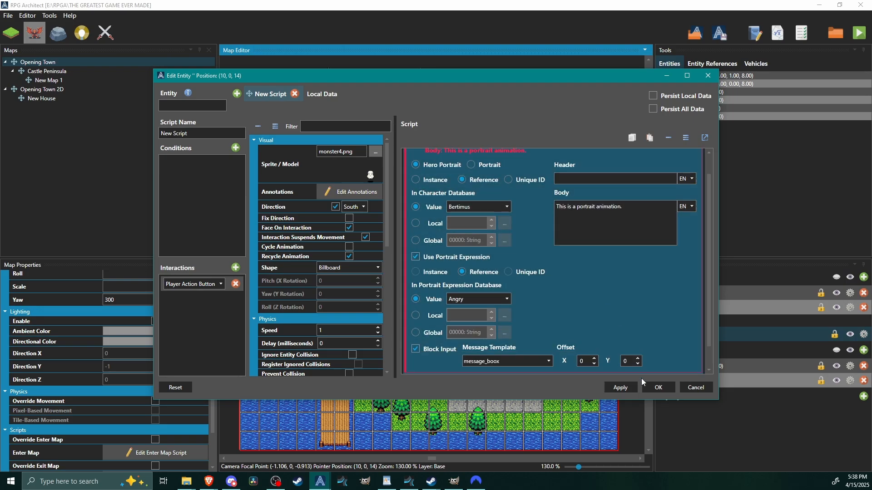
{"action": "left_click", "coordinate": [663, 388]}
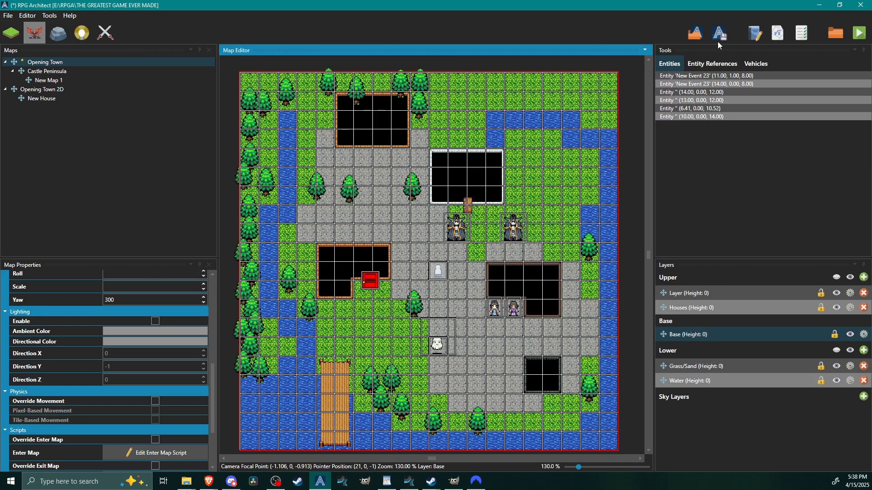
Playtest the ghost's message with the Angry expression, dismiss it and end the test run.
{"action": "left_click", "coordinate": [862, 38]}
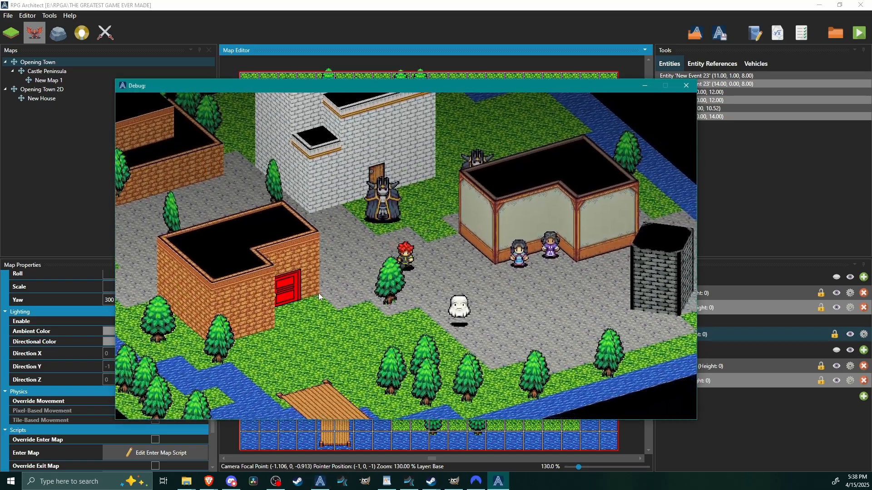
{"action": "key", "text": "Down"}
{"action": "key", "text": "space"}
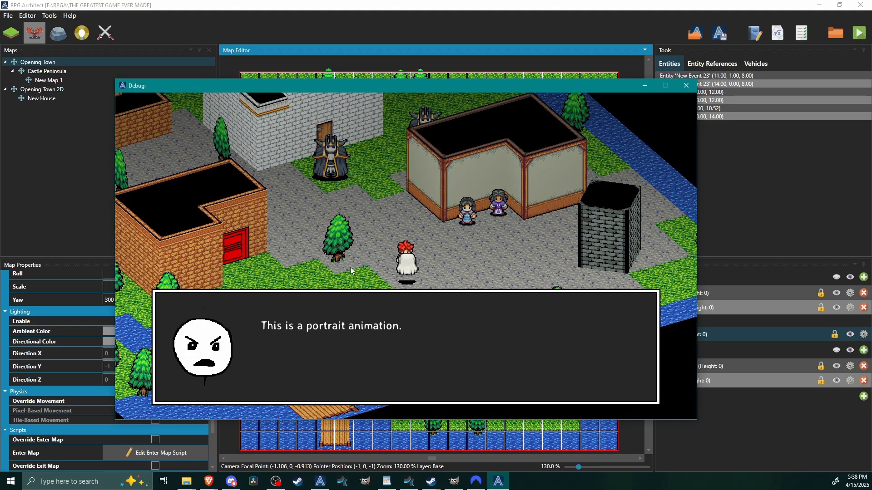
{"action": "key", "text": "space"}
{"action": "left_click", "coordinate": [685, 85]}
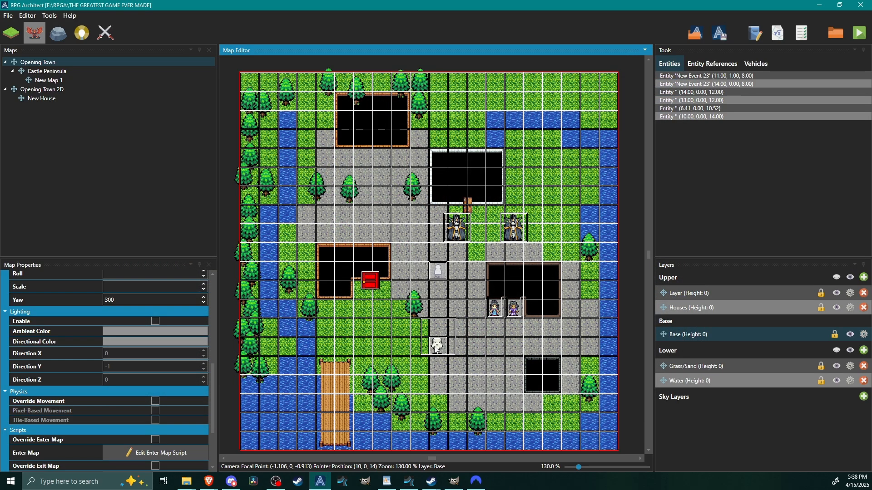
Set the portrait expression of the white ghost's message to Sad and save the entity.
{"action": "double_click", "coordinate": [437, 348]}
{"action": "left_click", "coordinate": [470, 171]}
{"action": "left_click", "coordinate": [469, 322]}
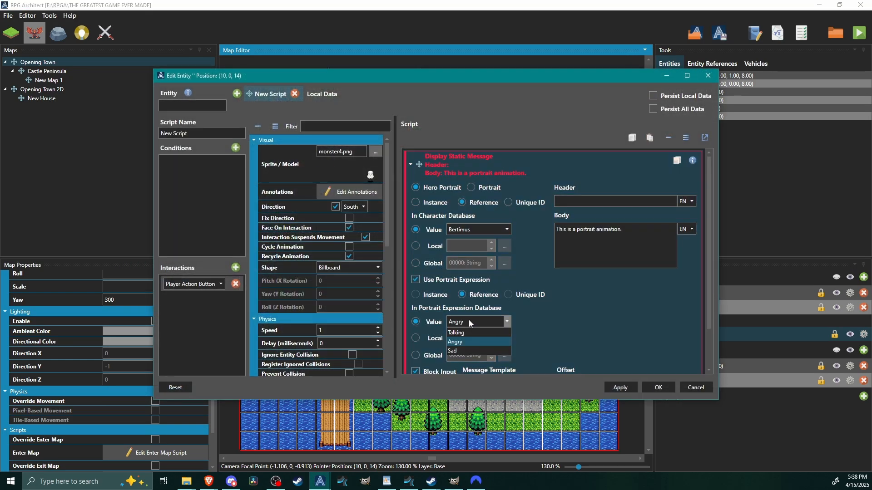
{"action": "left_click", "coordinate": [452, 351]}
{"action": "scroll", "coordinate": [593, 321], "scroll_direction": "down", "scroll_amount": 2}
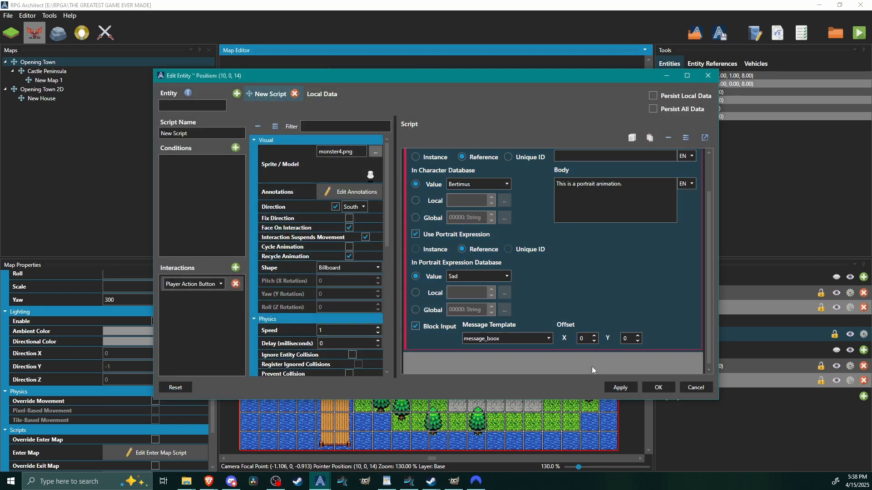
{"action": "left_click", "coordinate": [658, 388]}
Playtest the game and talk to the white ghost to examine the Sad portrait expression in its message.
{"action": "left_click", "coordinate": [860, 33]}
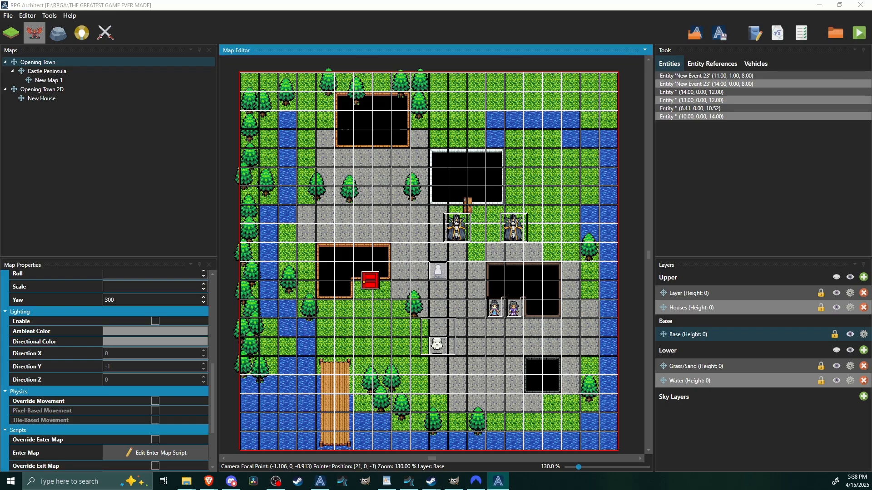
{"action": "key", "text": "Right"}
{"action": "key", "text": "Down"}
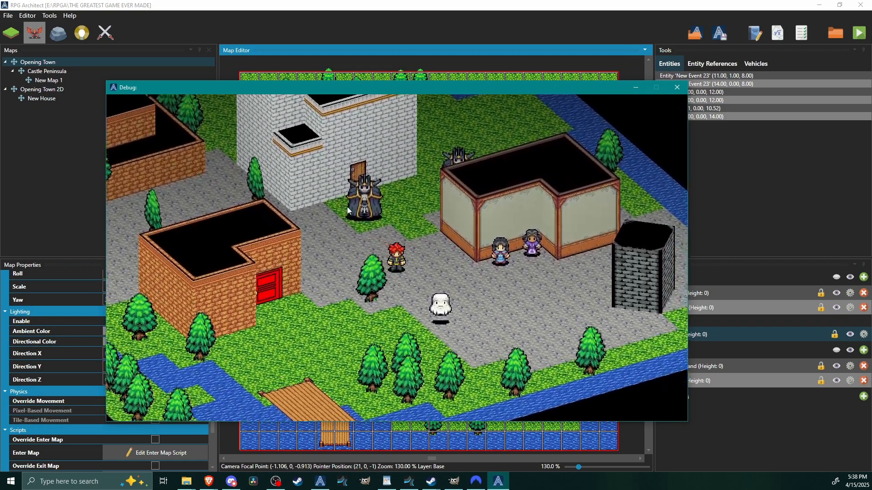
{"action": "key", "text": "Return"}
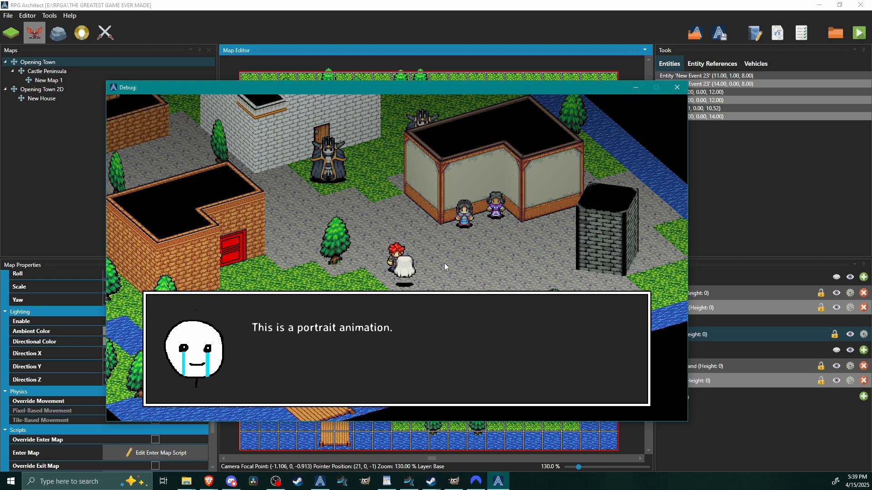
End the test run and review the Sad portrait expression's settings and preview in the database.
{"action": "left_click", "coordinate": [677, 88]}
{"action": "middle_click_drag", "start_coordinate": [480, 357], "coordinate": [472, 340]}
{"action": "left_click", "coordinate": [56, 14]}
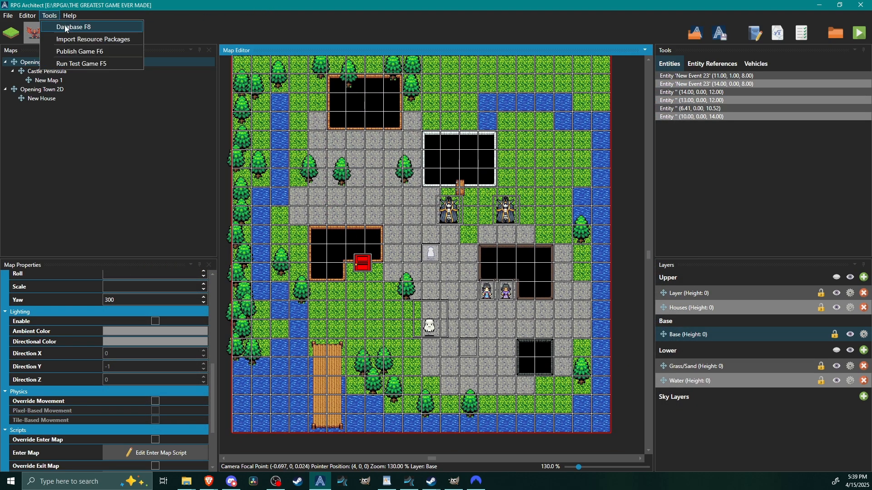
{"action": "left_click", "coordinate": [68, 23]}
{"action": "left_click", "coordinate": [678, 74]}
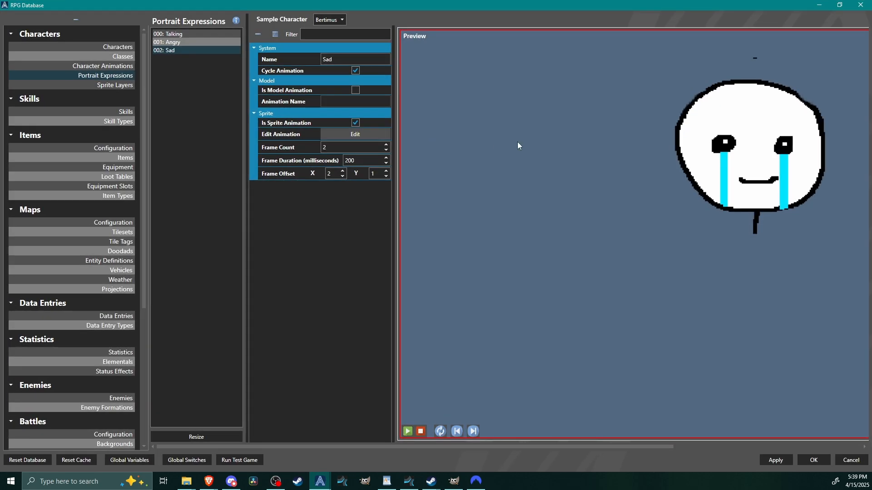
{"action": "left_click", "coordinate": [812, 461]}
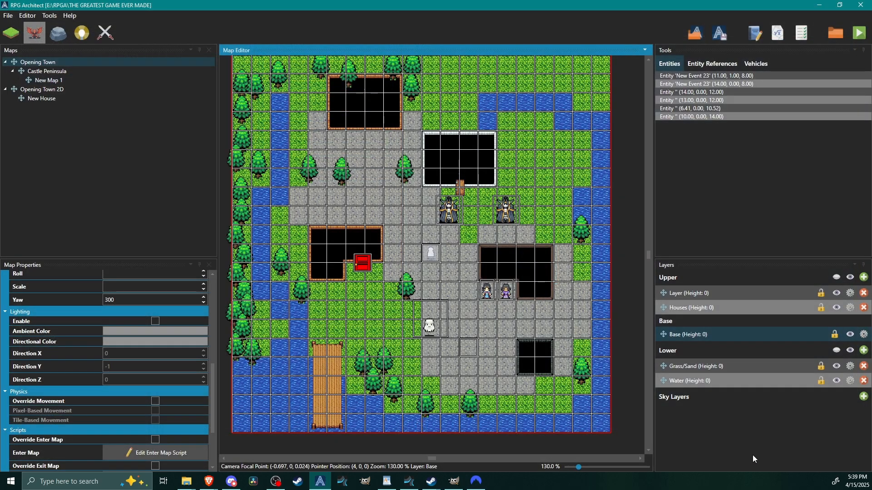
{"action": "mouse_move", "coordinate": [465, 296]}
{"action": "middle_mouse_down"}
{"action": "mouse_move", "coordinate": [447, 291]}
{"action": "mouse_move", "coordinate": [472, 294]}
{"action": "middle_mouse_up"}
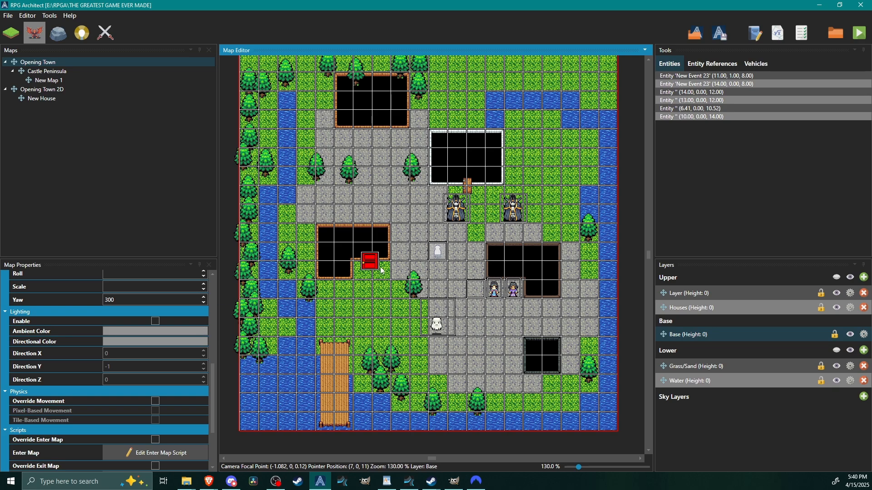
{"action": "left_click_drag", "start_coordinate": [380, 266], "coordinate": [380, 269]}
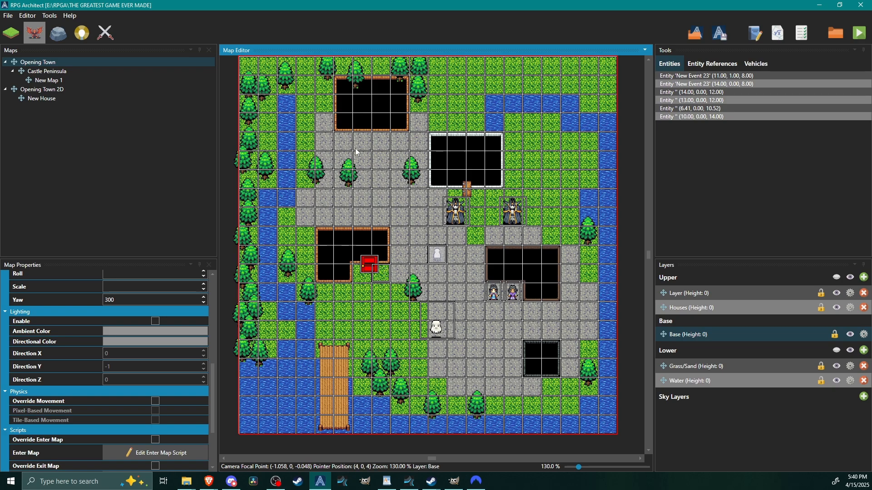
{"action": "left_click_drag", "start_coordinate": [449, 174], "coordinate": [456, 181]}
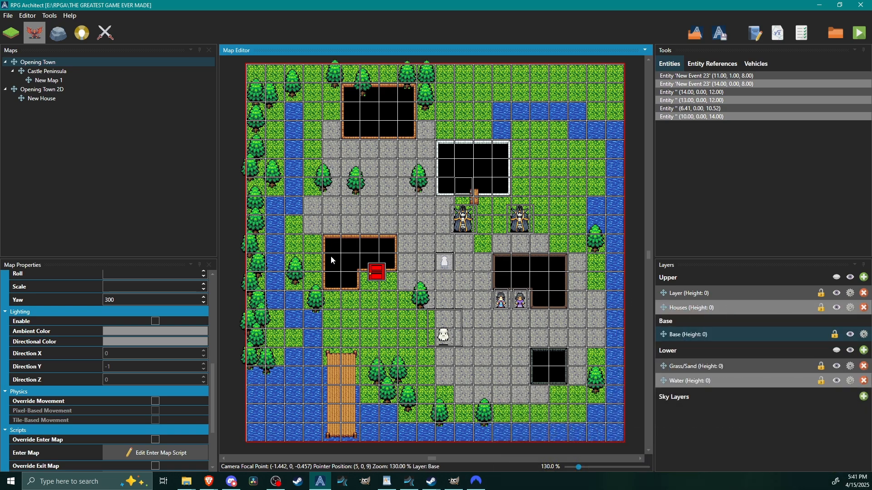
{"action": "mouse_move", "coordinate": [517, 231]}
{"action": "middle_mouse_down"}
{"action": "mouse_move", "coordinate": [512, 221]}
{"action": "mouse_move", "coordinate": [500, 236]}
{"action": "mouse_move", "coordinate": [514, 232]}
{"action": "middle_mouse_up"}
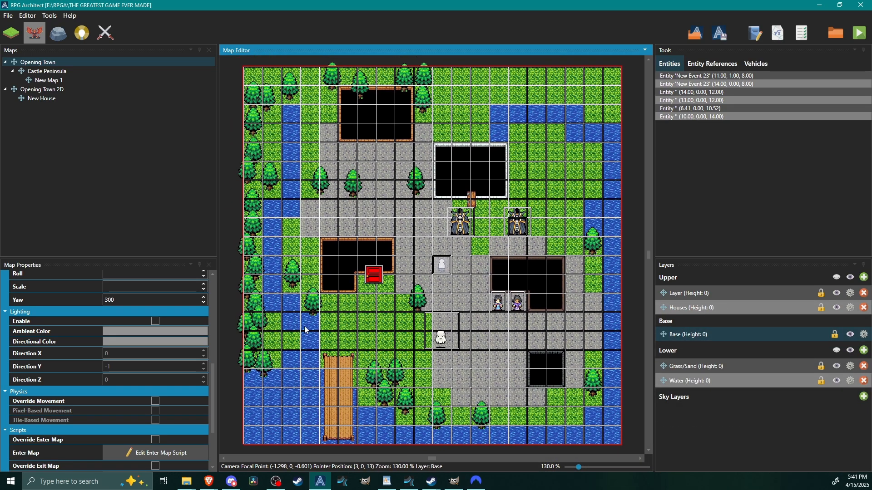